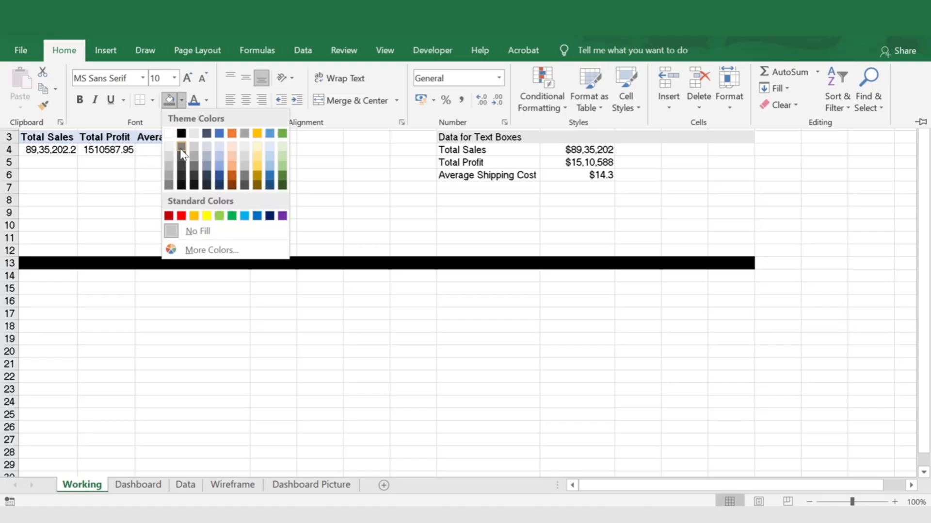
# Fill the divider band A13:L13 beneath the existing pivot table with light grey
pyautogui.click(171, 155)
pyautogui.click(58, 291)
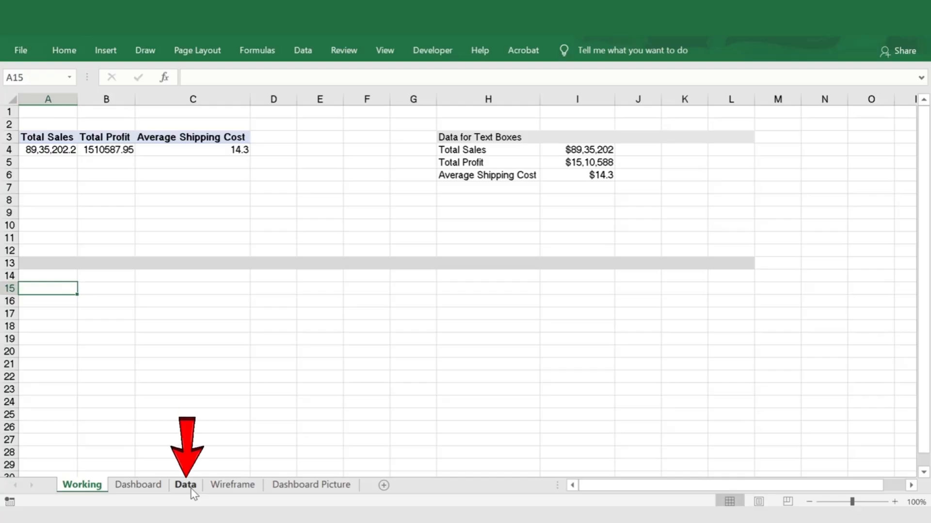
pyautogui.click(191, 488)
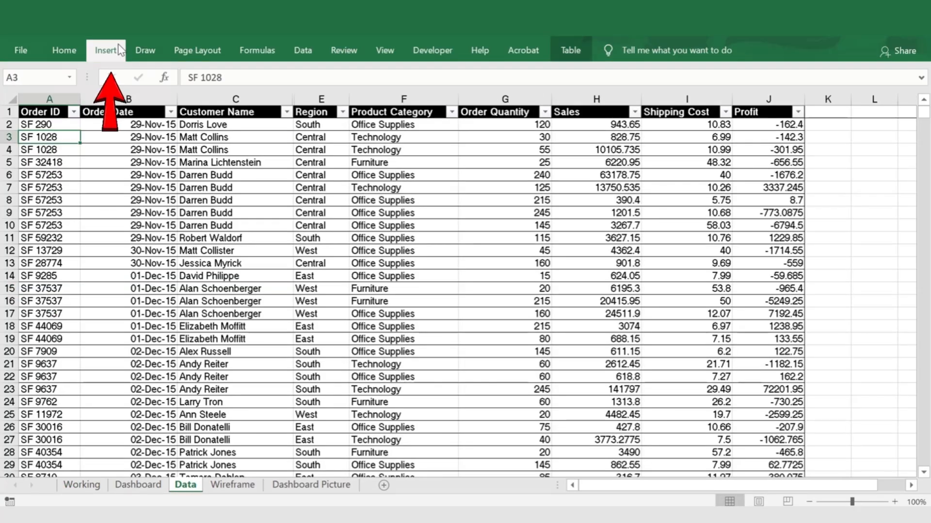
pyautogui.click(106, 50)
pyautogui.click(167, 219)
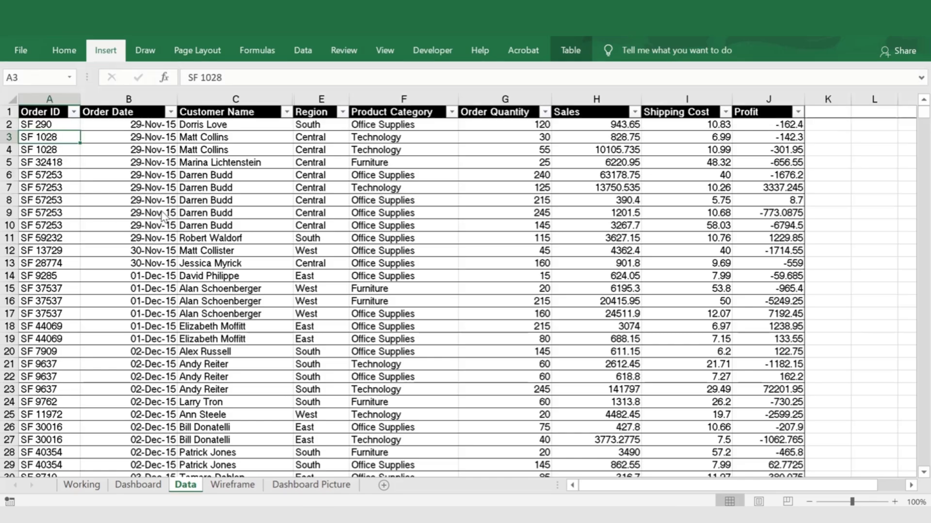
pyautogui.click(82, 485)
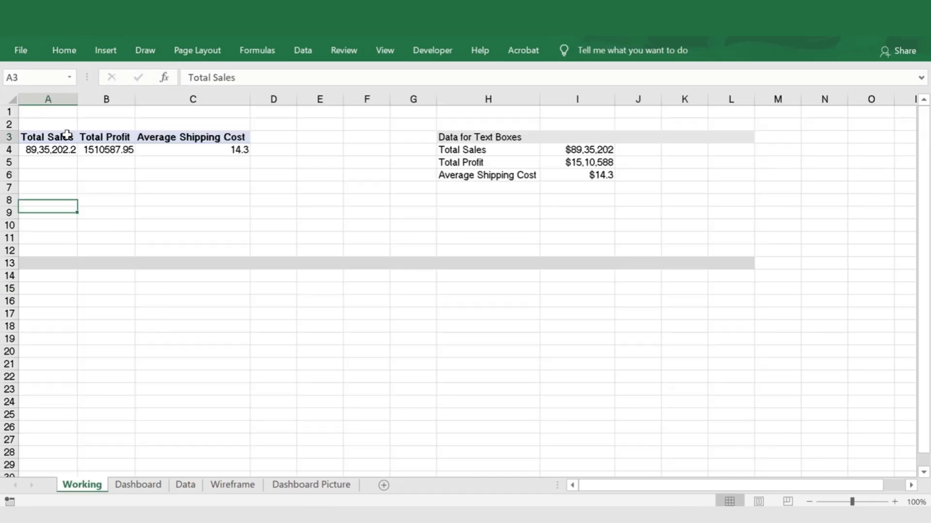
# Copy the Total Sales, Total Profit and Average Shipping Cost pivot table in A3:C4 and paste it at A15
pyautogui.moveTo(67, 137); pyautogui.dragTo(241, 149)
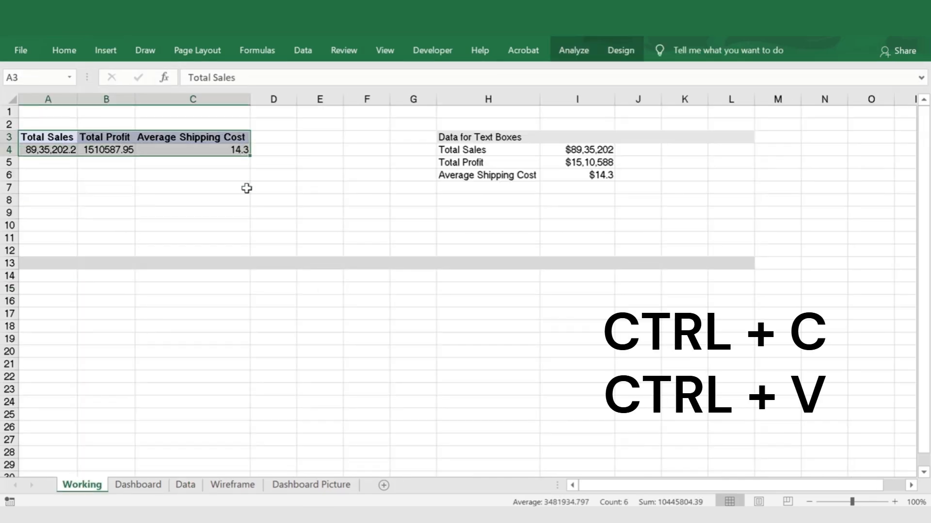
pyautogui.hotkey('ctrl', 'c')
pyautogui.click(44, 294)
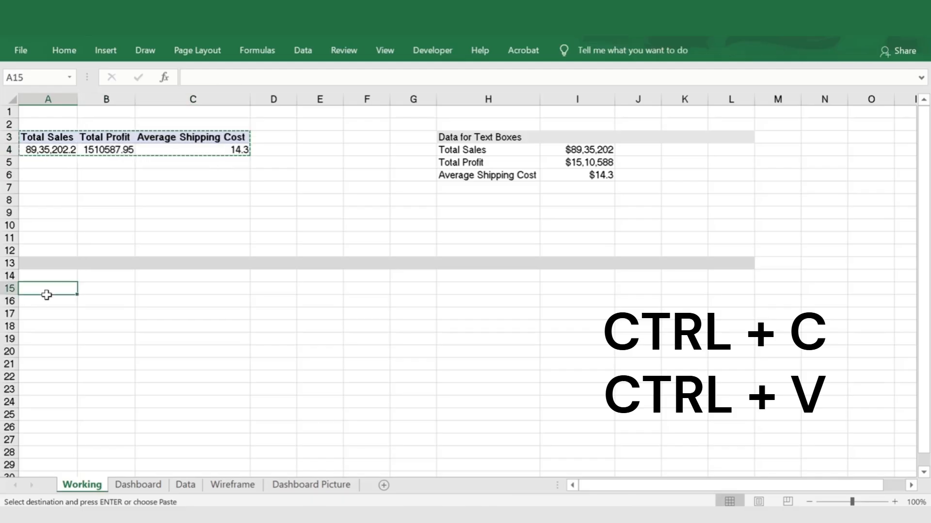
pyautogui.hotkey('ctrl', 'v')
pyautogui.click(124, 339)
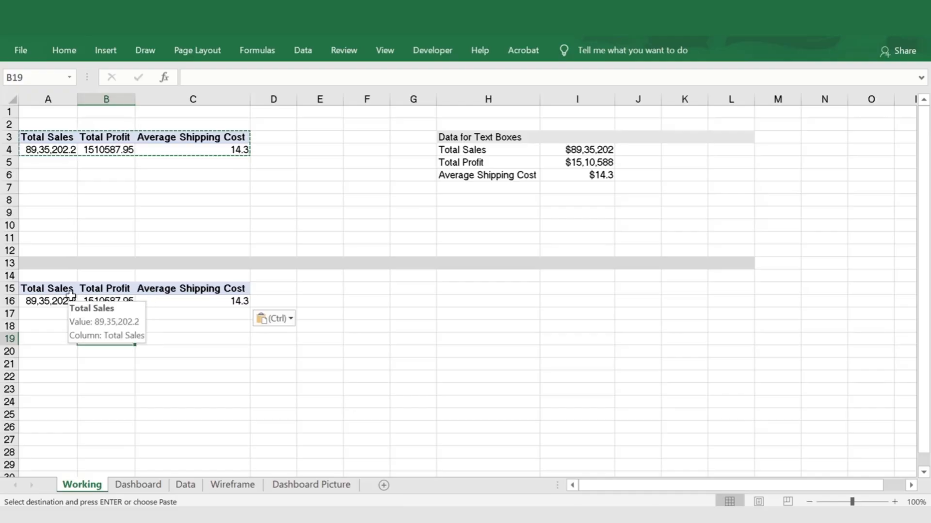
pyautogui.moveTo(47, 288); pyautogui.dragTo(225, 302)
pyautogui.click(147, 359)
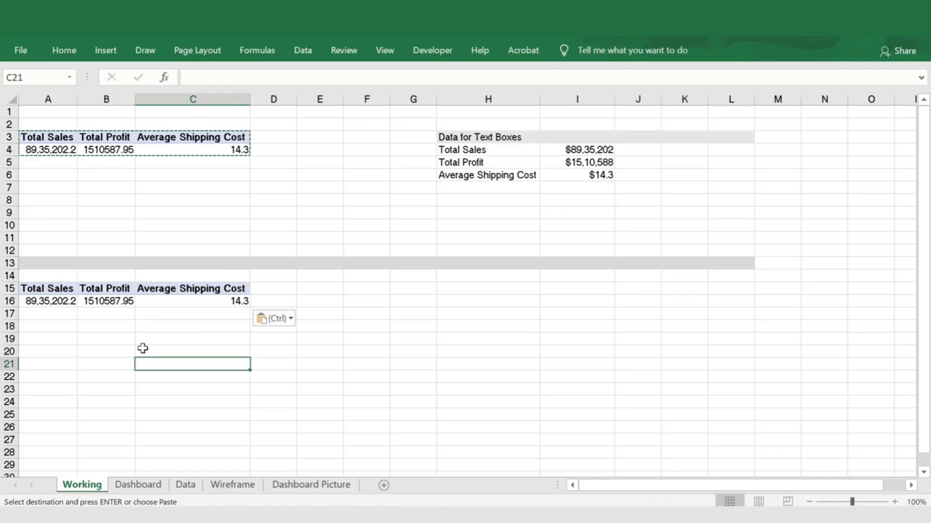
pyautogui.press('Escape')
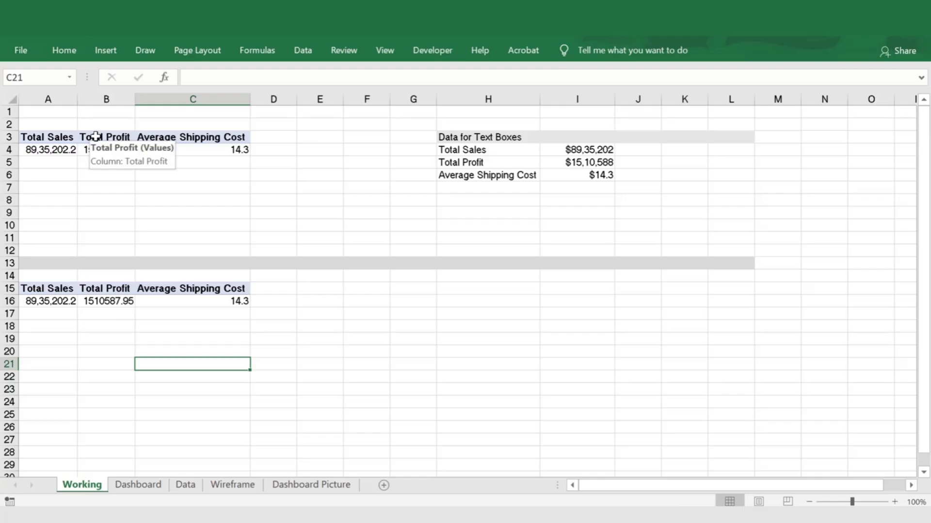
# Show the field list of the copied pivot table and remove all its value fields
pyautogui.click(60, 301)
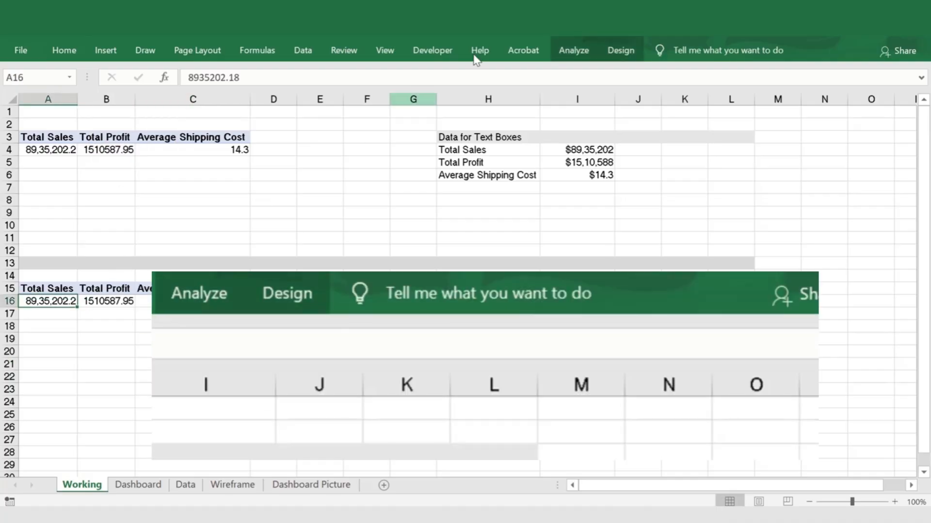
pyautogui.click(585, 58)
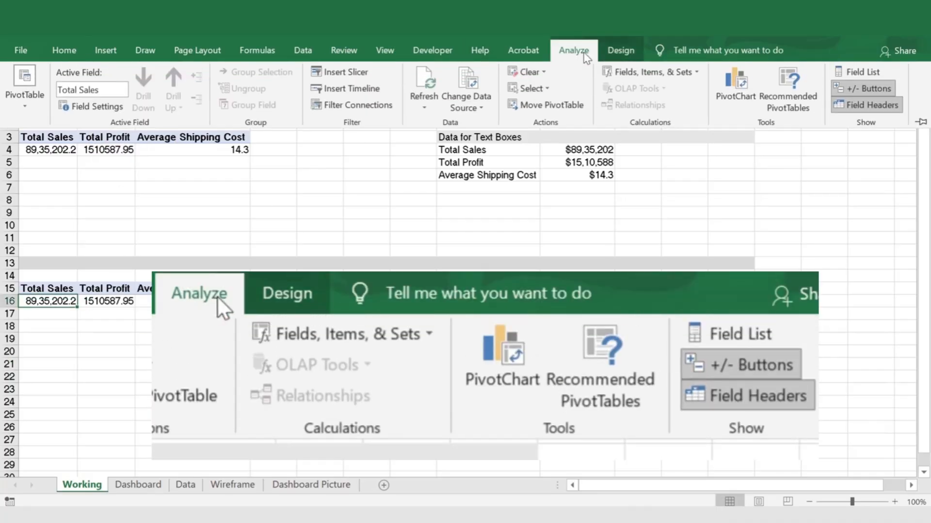
pyautogui.click(845, 71)
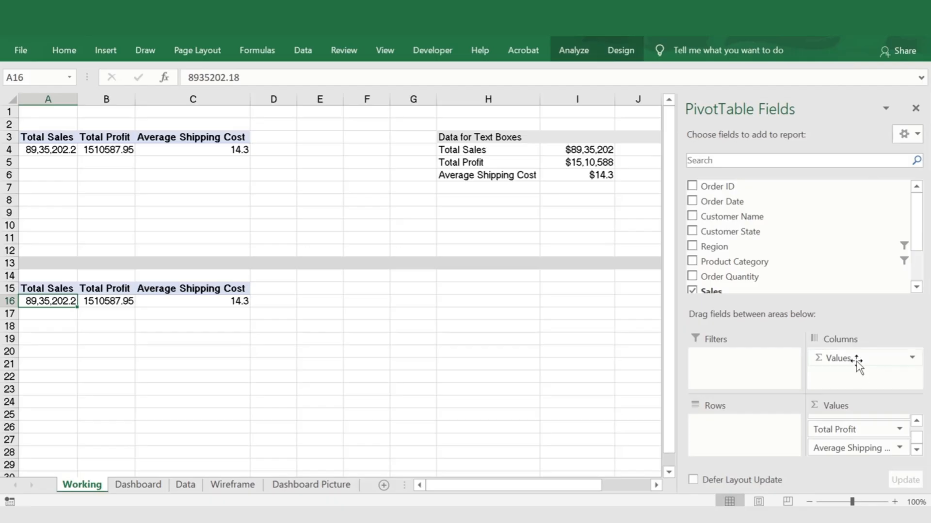
pyautogui.moveTo(854, 358); pyautogui.dragTo(775, 233)
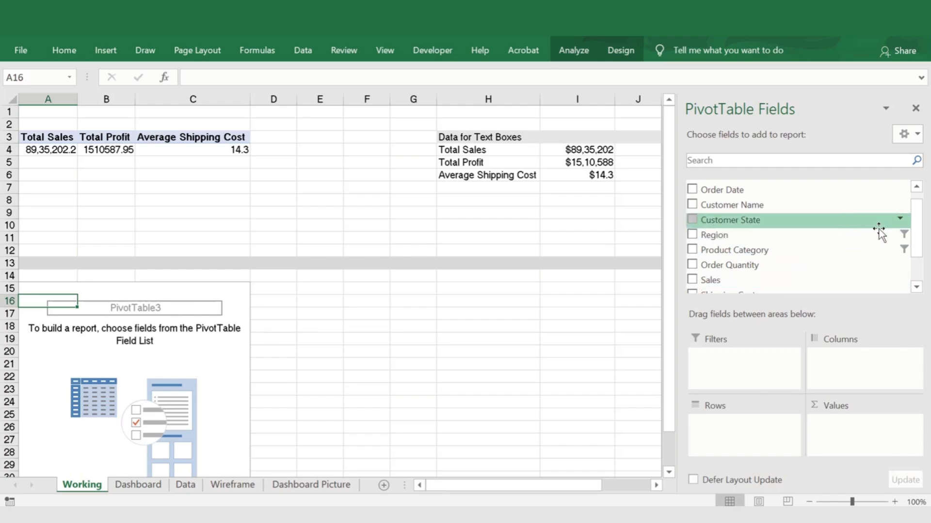
# Build the copied pivot table with Order Date as rows and Sales and Profit as summed values
pyautogui.moveTo(916, 232); pyautogui.dragTo(915, 256)
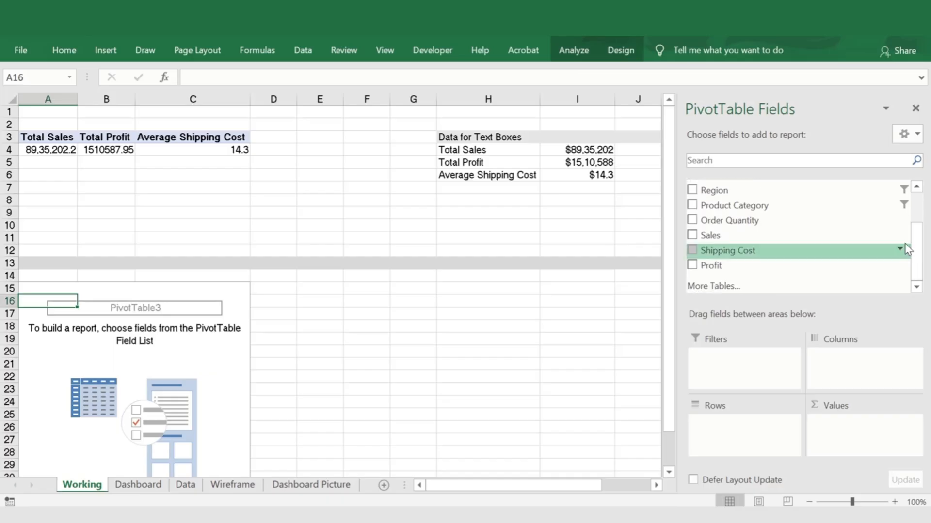
pyautogui.scroll(4, 907, 241)
pyautogui.moveTo(722, 201); pyautogui.dragTo(726, 429)
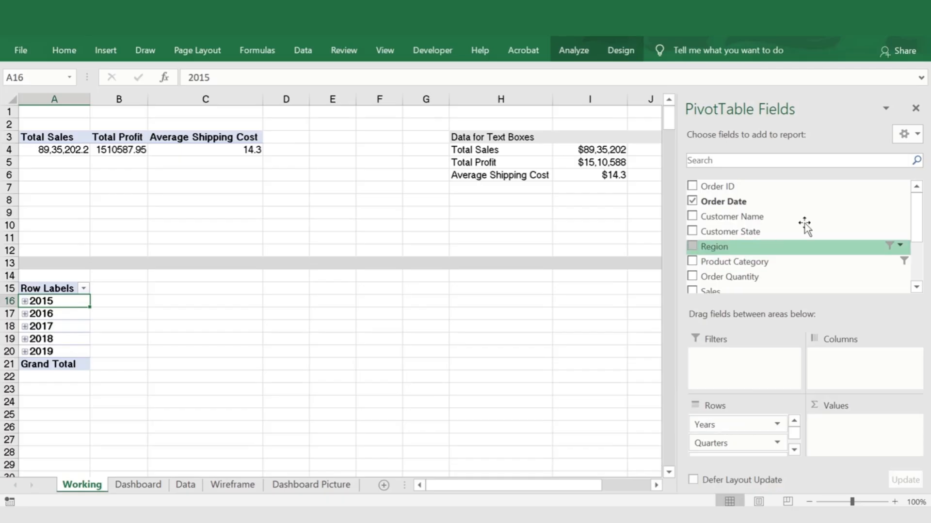
pyautogui.scroll(-2, 918, 219)
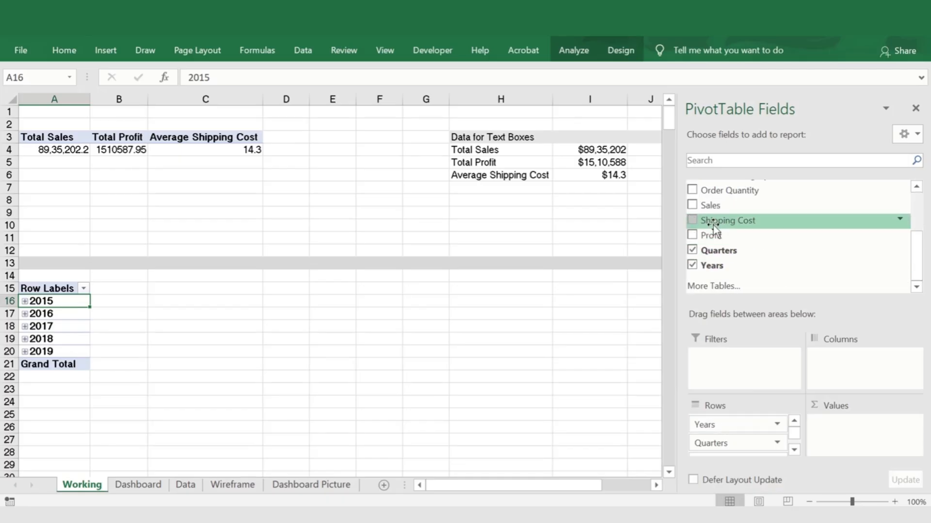
pyautogui.moveTo(700, 206); pyautogui.dragTo(837, 432)
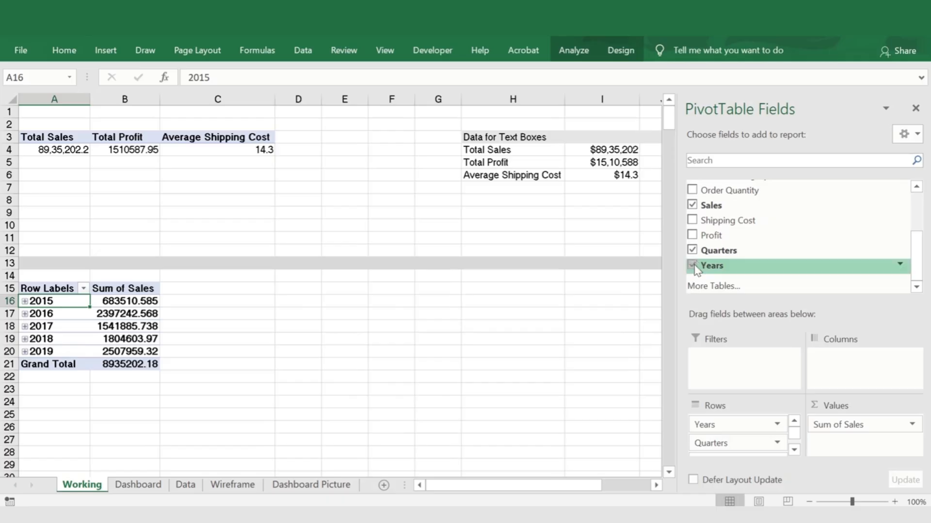
pyautogui.moveTo(710, 235); pyautogui.dragTo(837, 448)
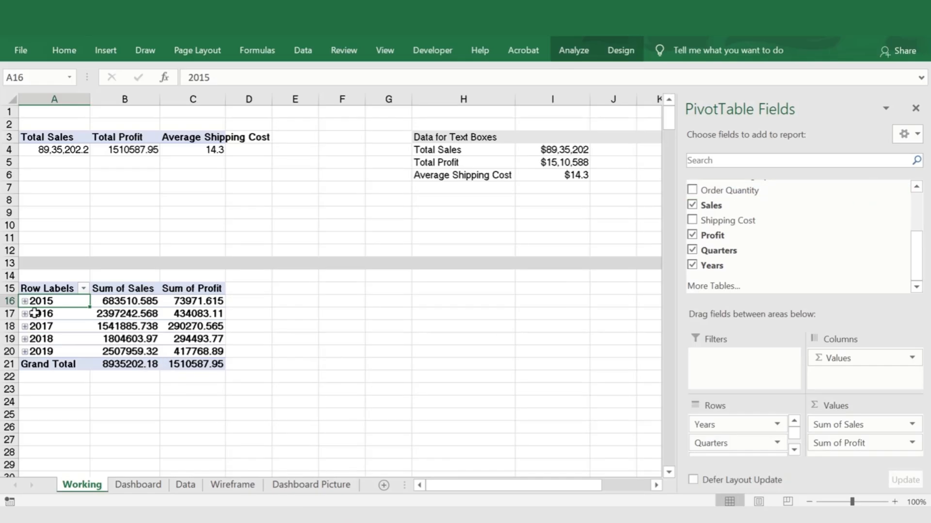
# Expand the 2016 row of the lower pivot table to view its quarters and collapse it again
pyautogui.click(97, 331)
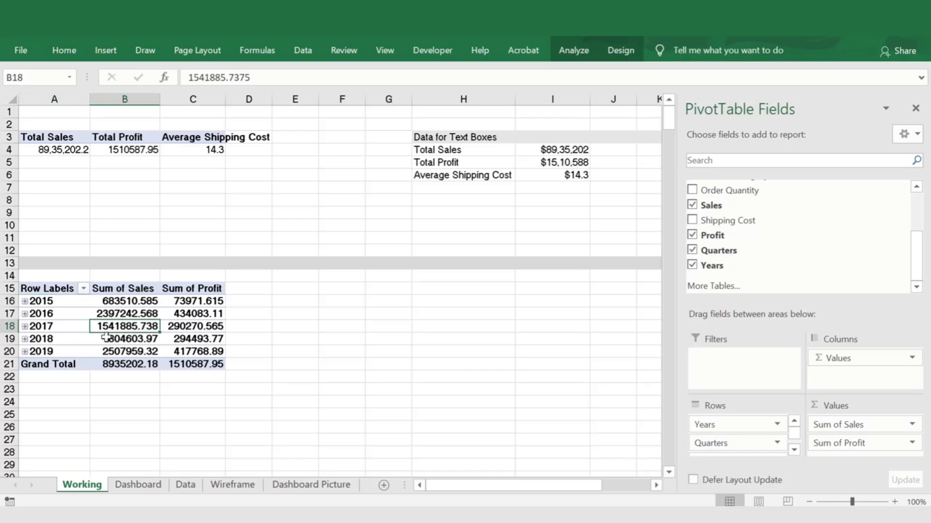
pyautogui.click(24, 314)
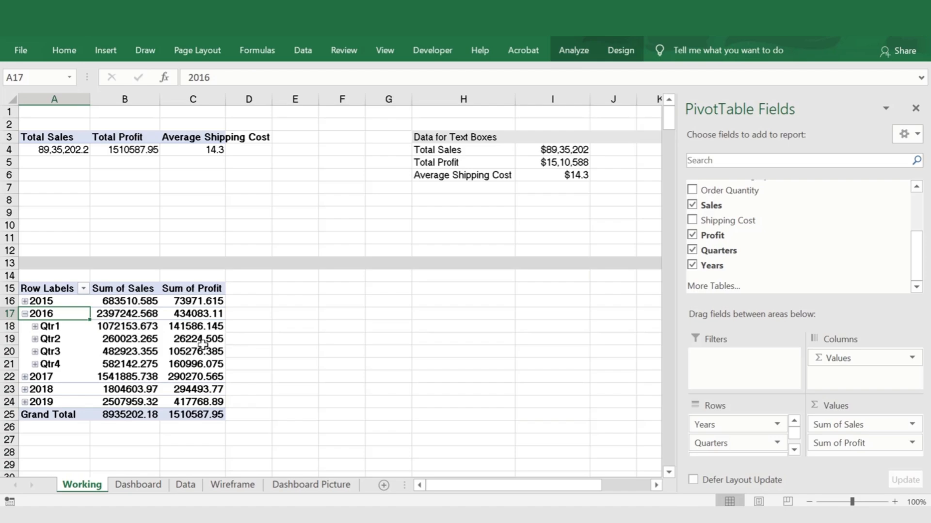
pyautogui.click(26, 315)
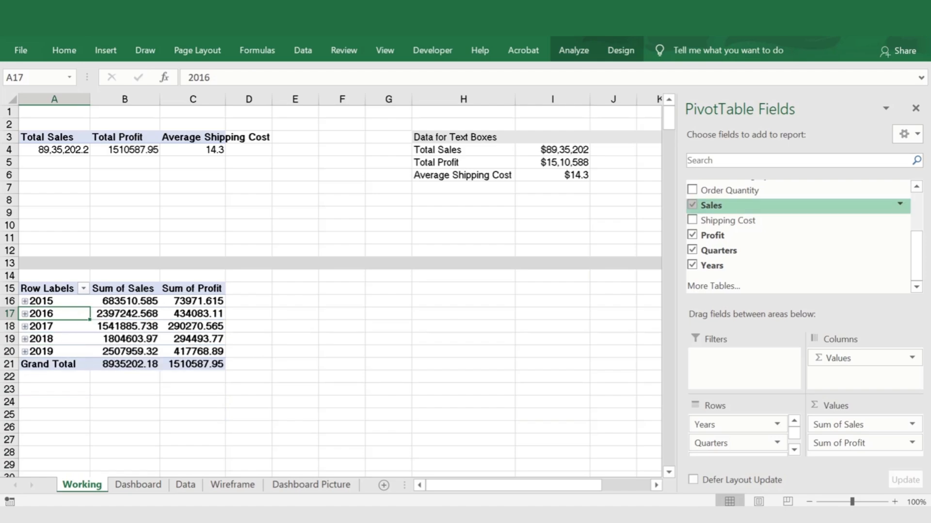
# Format the Sum of Sales values as Number with 0 decimal places and the 1000 separator
pyautogui.moveTo(125, 303); pyautogui.dragTo(206, 365)
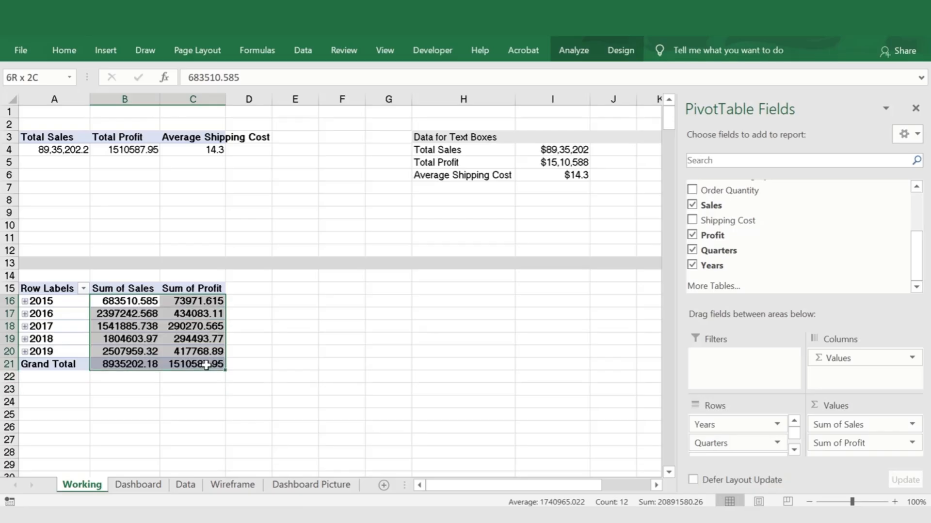
pyautogui.rightClick(147, 306)
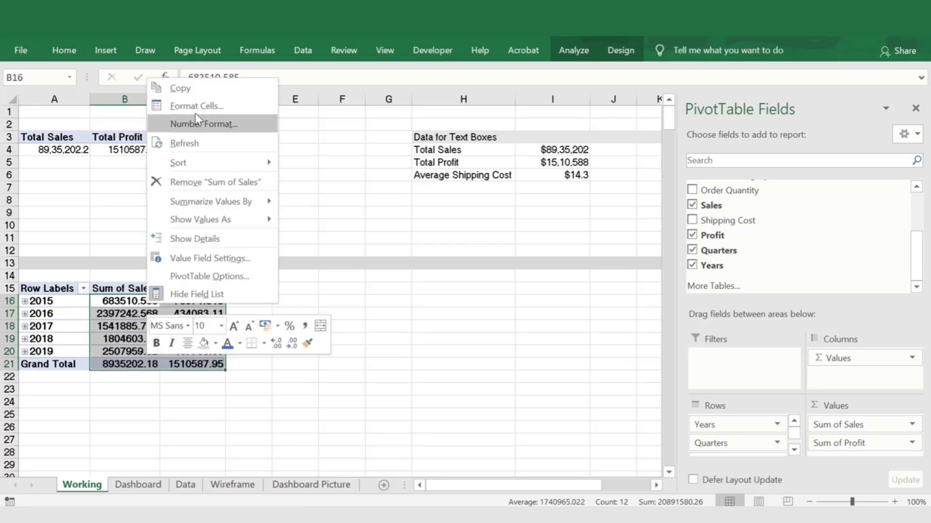
pyautogui.click(206, 124)
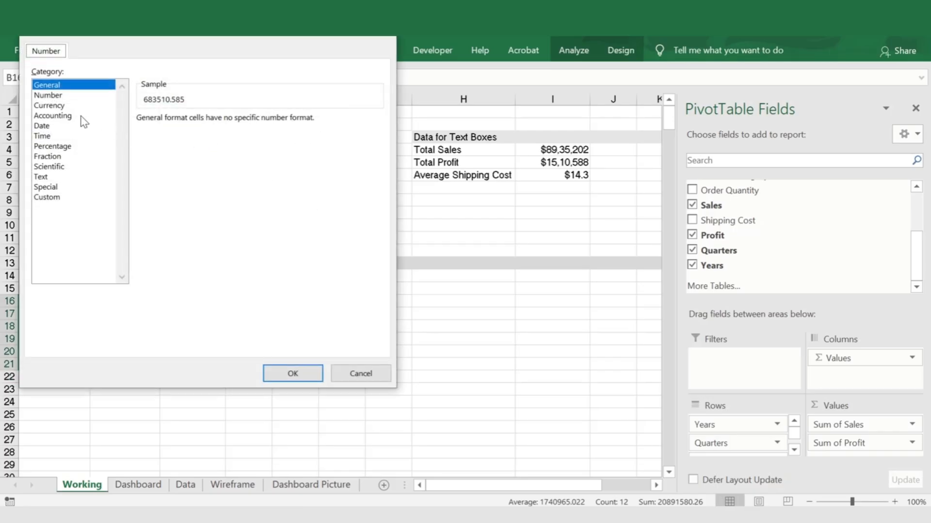
pyautogui.click(54, 96)
pyautogui.click(234, 123)
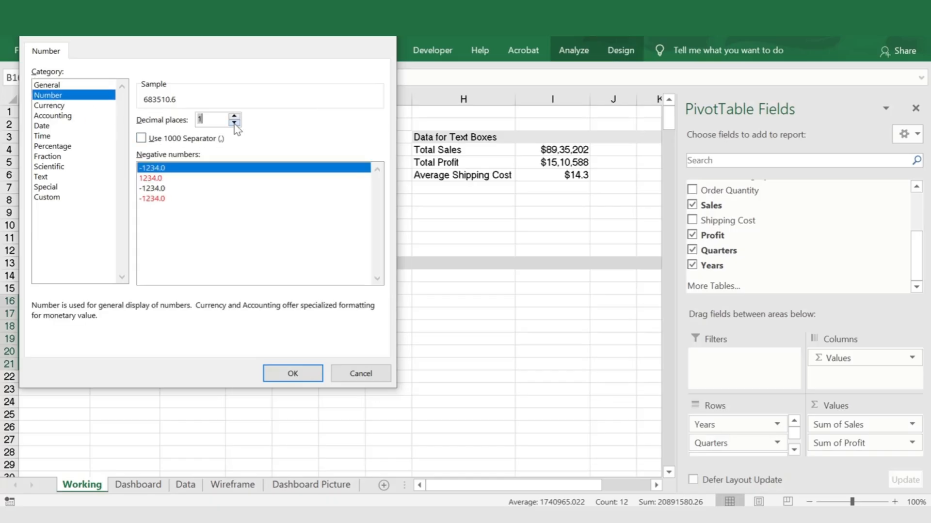
pyautogui.click(235, 123)
pyautogui.click(141, 138)
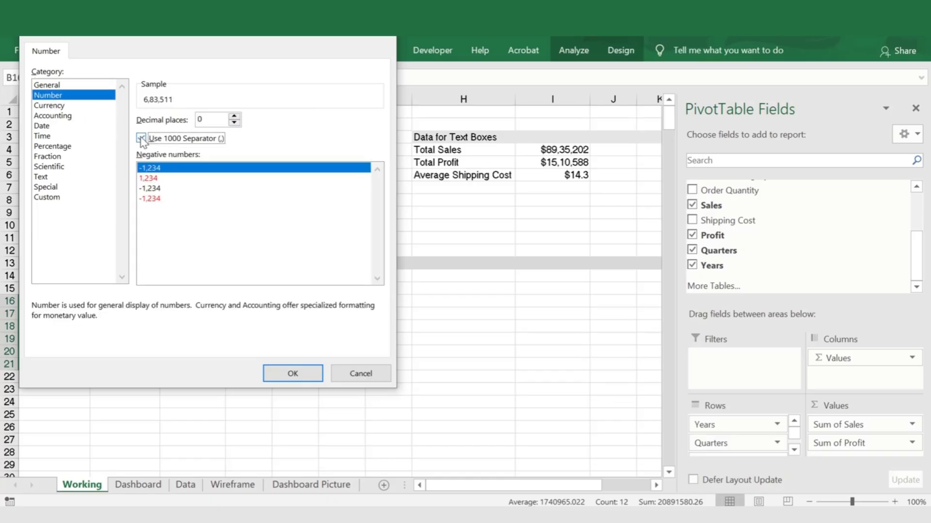
pyautogui.click(283, 375)
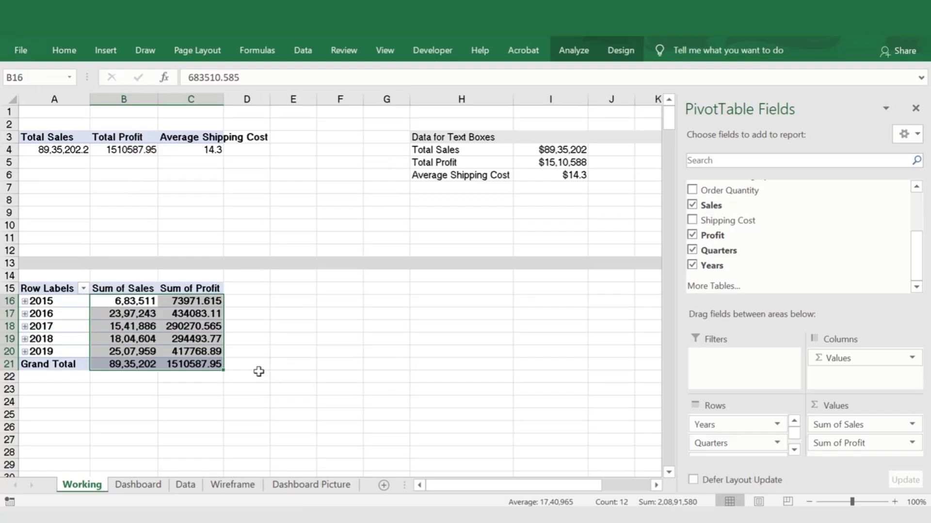
pyautogui.click(233, 342)
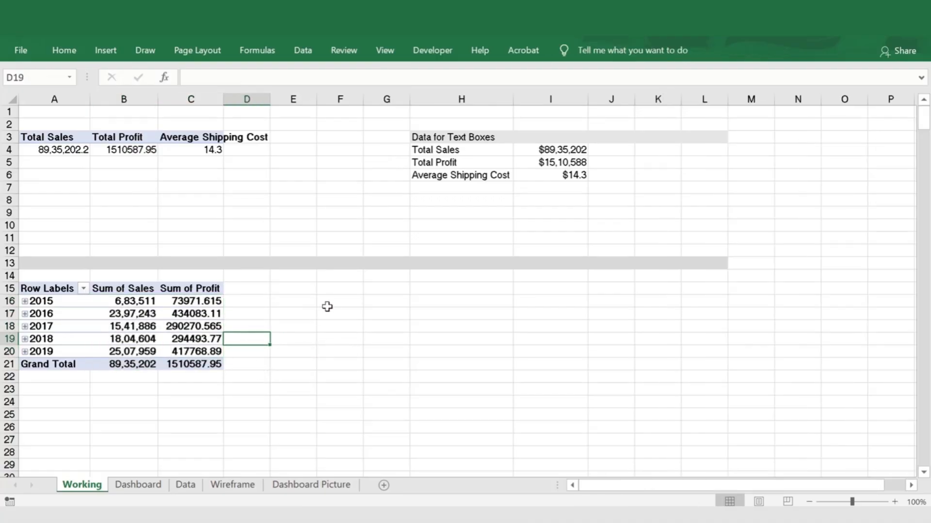
# Shade H15:K15 light grey as a header row and enter the heading Years in H15
pyautogui.moveTo(449, 287); pyautogui.dragTo(651, 289)
pyautogui.click(426, 305)
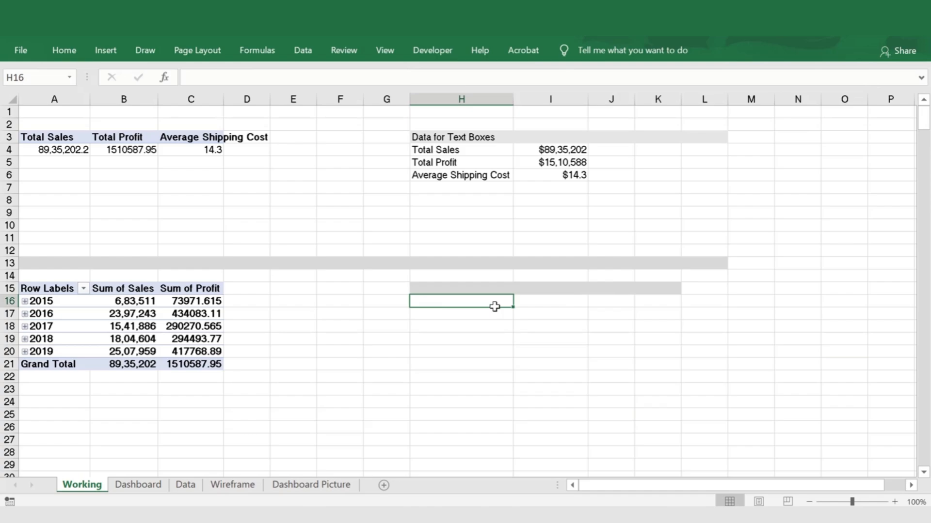
pyautogui.press('Up')
pyautogui.write('Ye')
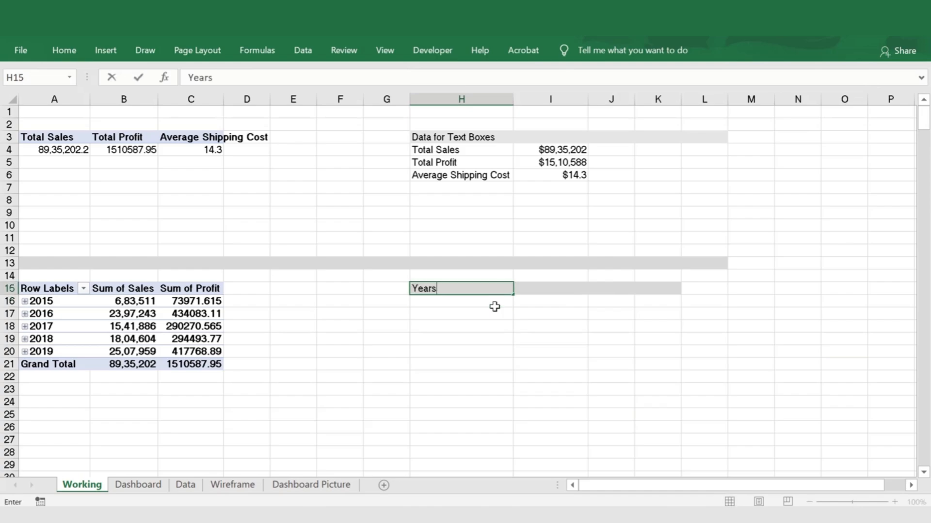
pyautogui.press('Return')
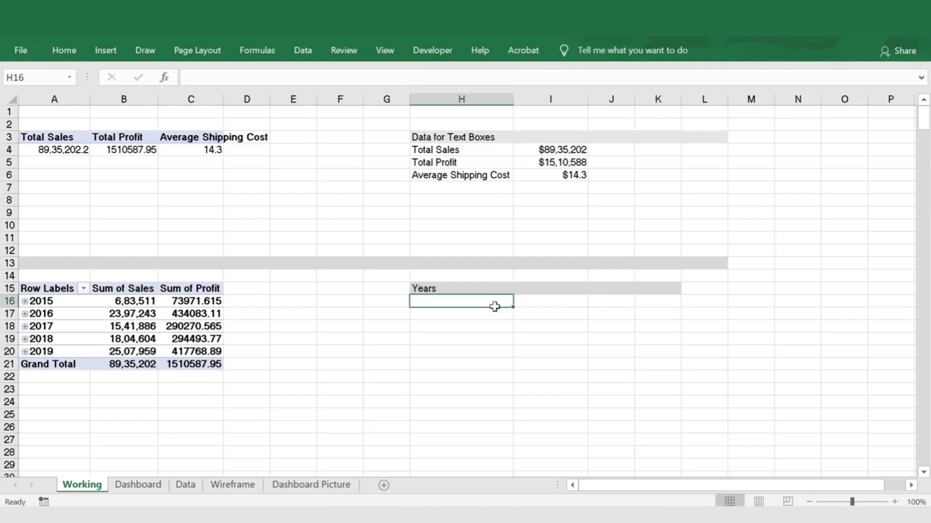
# Enter 2015 in H16 and the formula =H16+1 in H17
pyautogui.write('2015')
pyautogui.press('Return')
pyautogui.write('=')
pyautogui.press('Up')
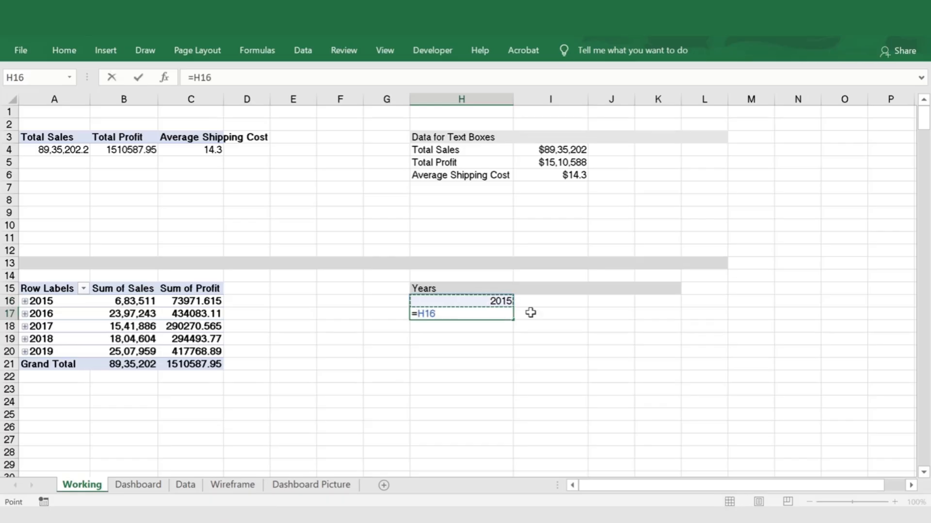
pyautogui.write('+1')
pyautogui.hotkey('ctrl', 'Return')
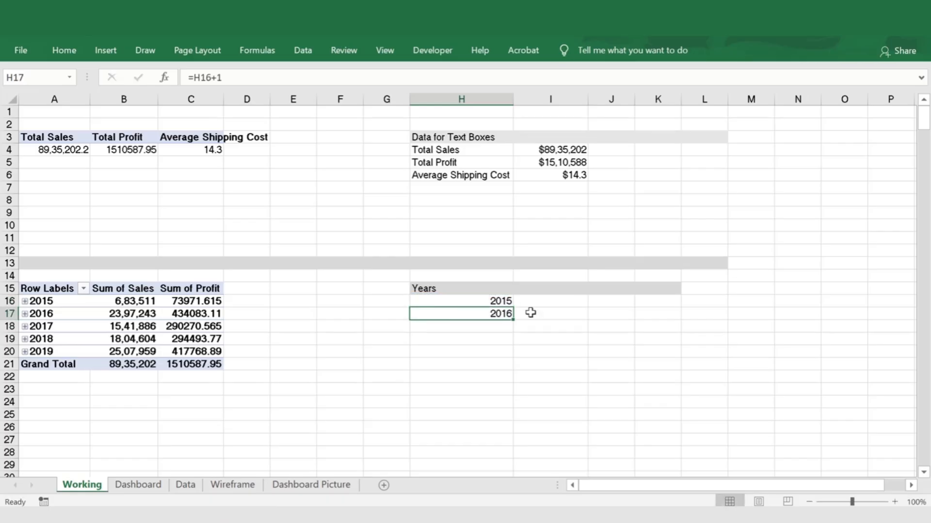
# Copy the year formula in H17 down to H18:H20
pyautogui.hotkey('ctrl', 'c')
pyautogui.press('Down')
pyautogui.hotkey('shift', 'Down')
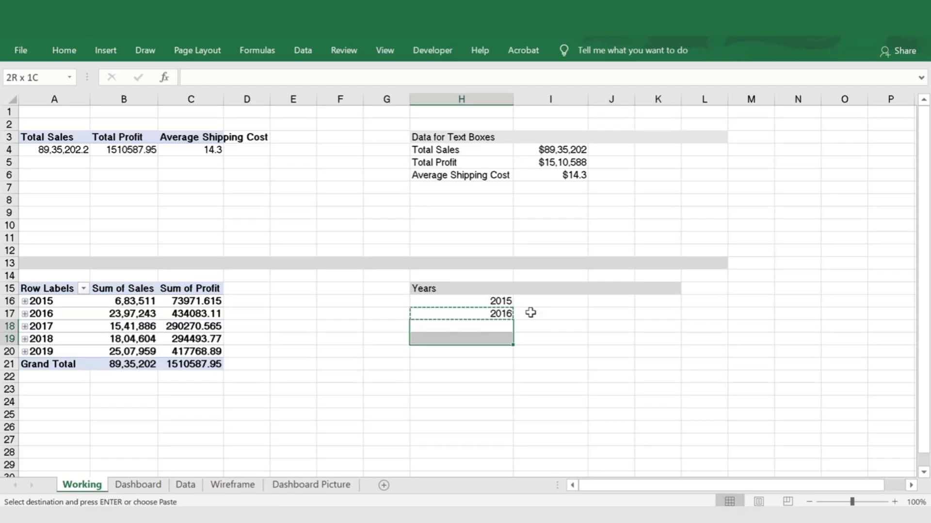
pyautogui.hotkey('shift', 'Down')
pyautogui.hotkey('shift', 'Down')
pyautogui.hotkey('shift', 'Up')
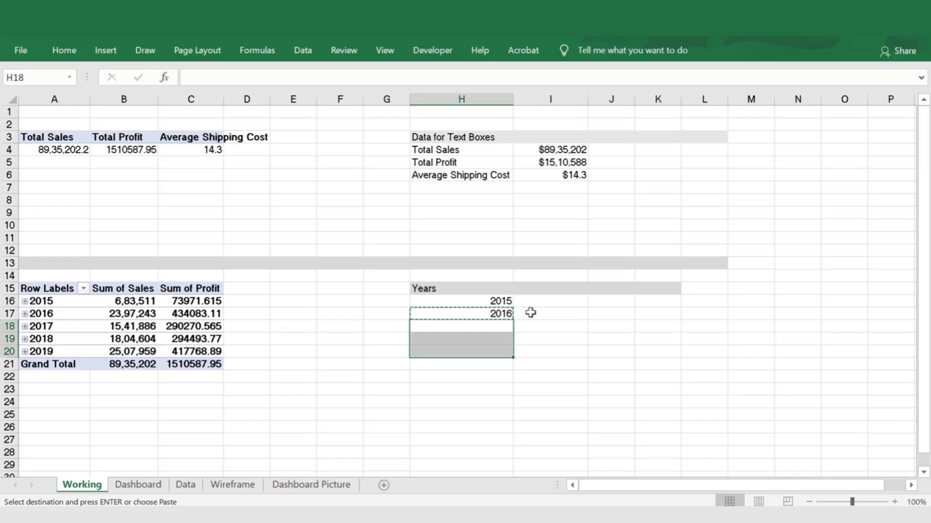
pyautogui.press('Return')
# Review the year entries in H16:H20 of the helper table
pyautogui.press('Up')
pyautogui.press('Up')
pyautogui.press('Up')
pyautogui.press('Down')
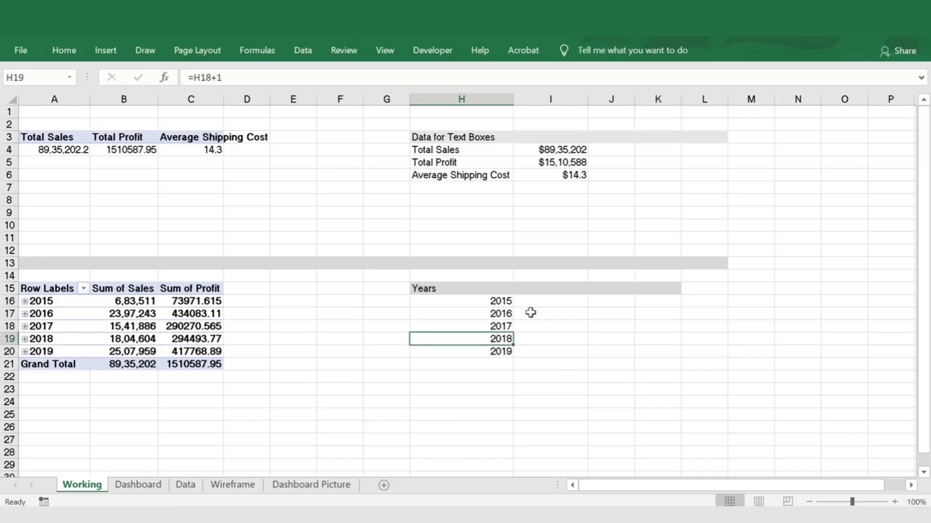
pyautogui.press('Down')
pyautogui.press('Down')
pyautogui.hotkey('ctrl', 'Up')
pyautogui.press('Down')
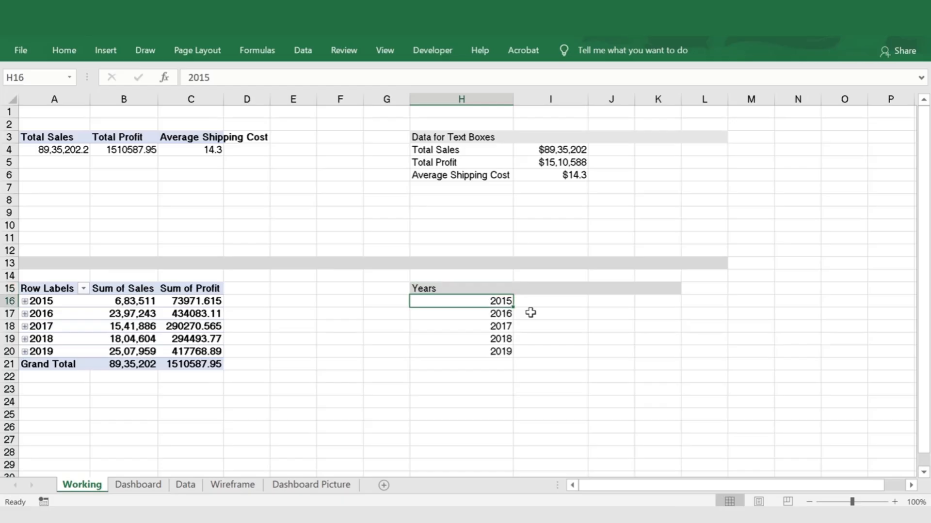
pyautogui.hotkey('ctrl', 'Down')
pyautogui.press('Up')
pyautogui.press('Up')
pyautogui.press('Up')
pyautogui.press('Up')
# Enter the heading Total Revenues in I15
pyautogui.press('Right')
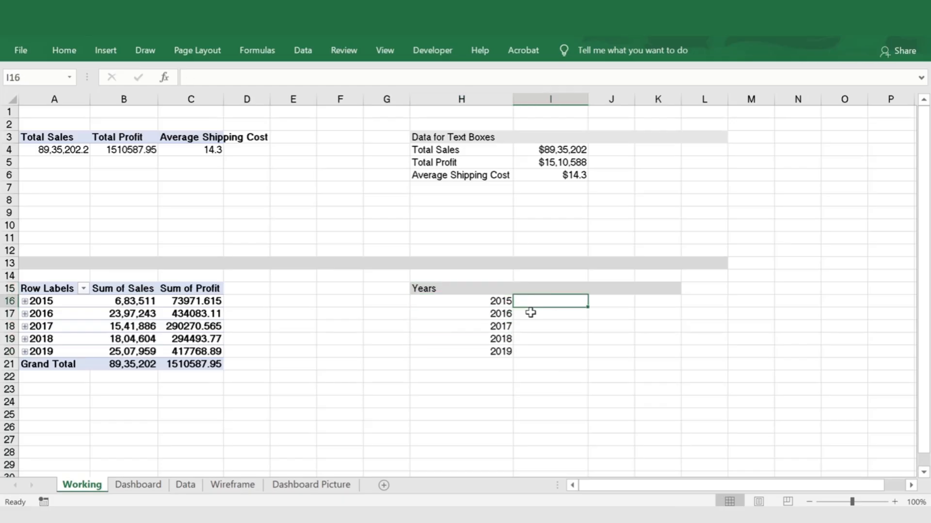
pyautogui.write('=')
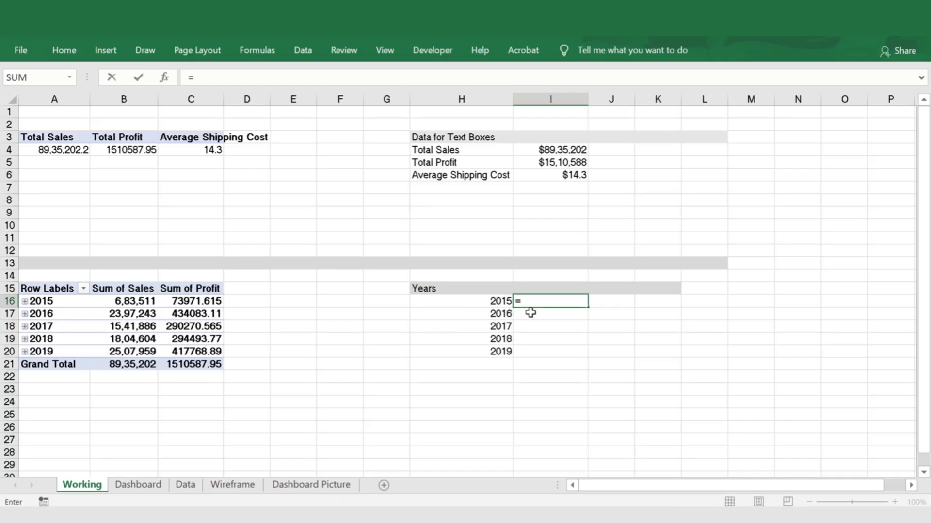
pyautogui.press('Escape')
pyautogui.press('Up')
pyautogui.write('To')
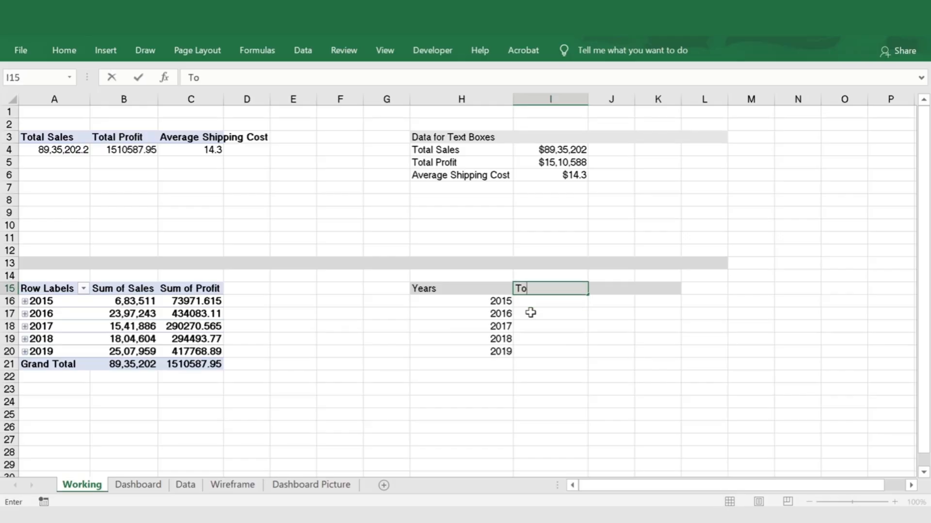
pyautogui.write('tal REvenues')
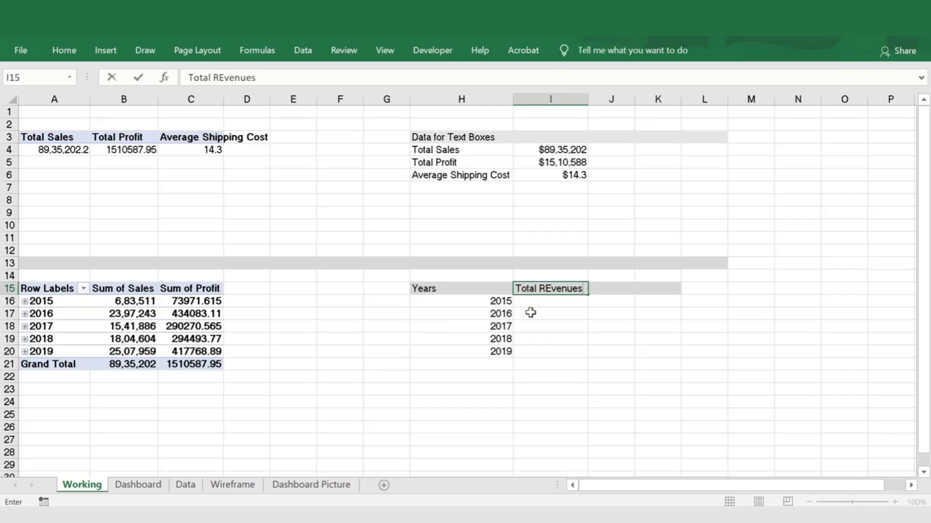
pyautogui.press('Return')
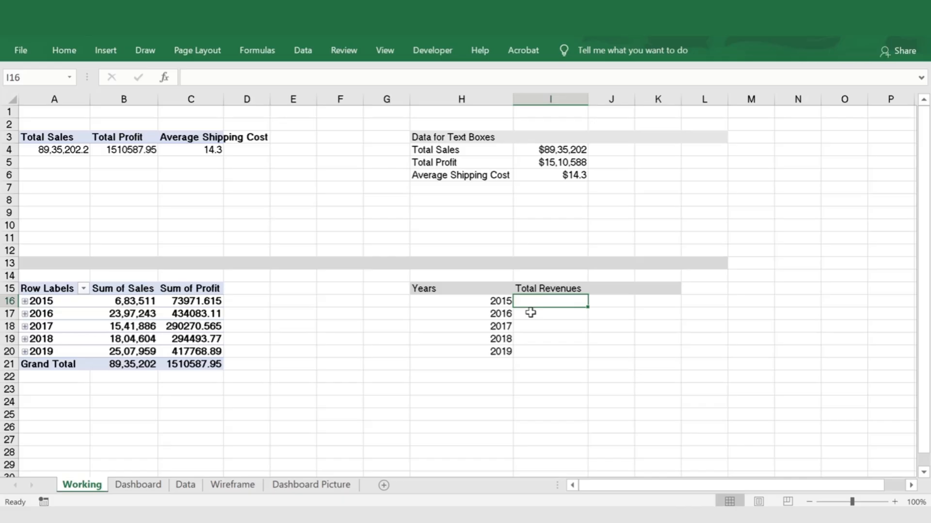
# In I16, enter a GETPIVOTDATA formula referencing the 2015 Sum of Sales in B16 of the lower pivot table
pyautogui.write('=')
pyautogui.click(125, 301)
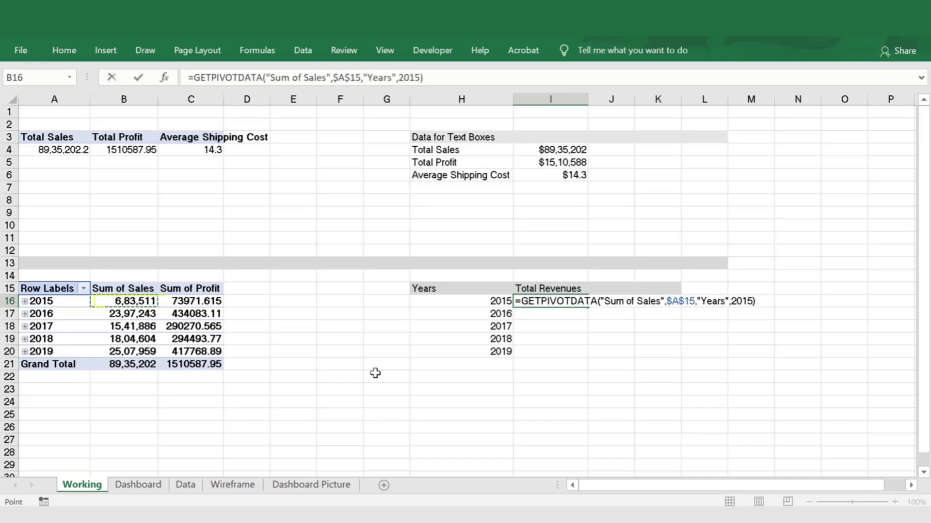
pyautogui.hotkey('ctrl', 'Return')
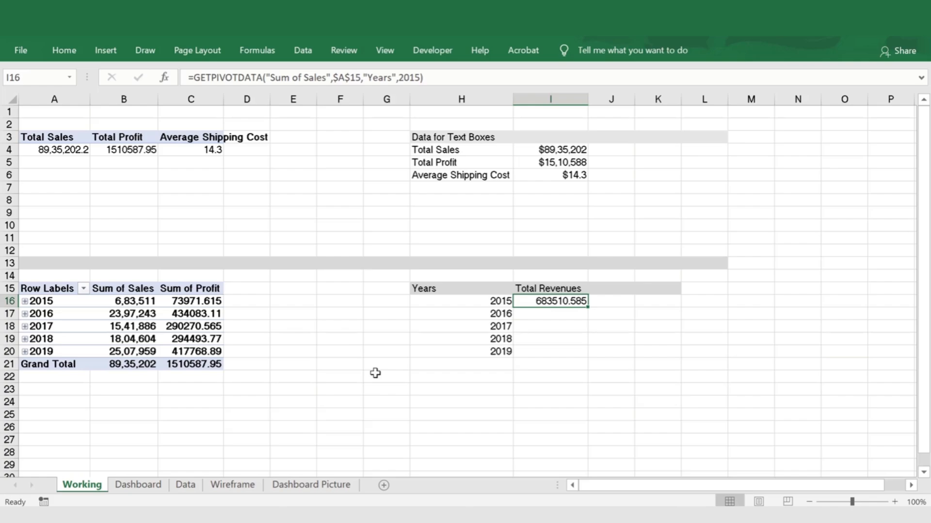
# Copy the revenue formula from I16 to I17 and examine its year argument
pyautogui.hotkey('ctrl', 'c')
pyautogui.press('Down')
pyautogui.press('Return')
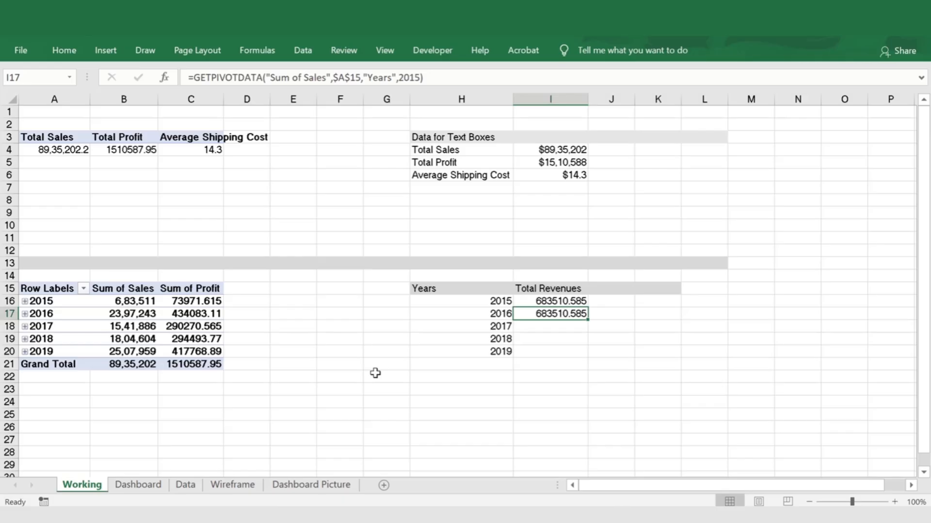
pyautogui.press('F2')
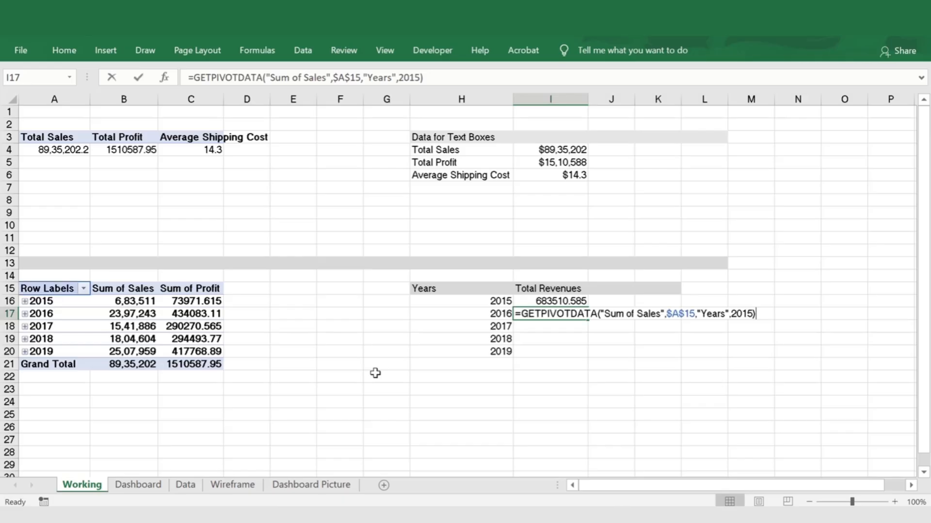
pyautogui.press('Left')
pyautogui.press('Left')
pyautogui.press('Left')
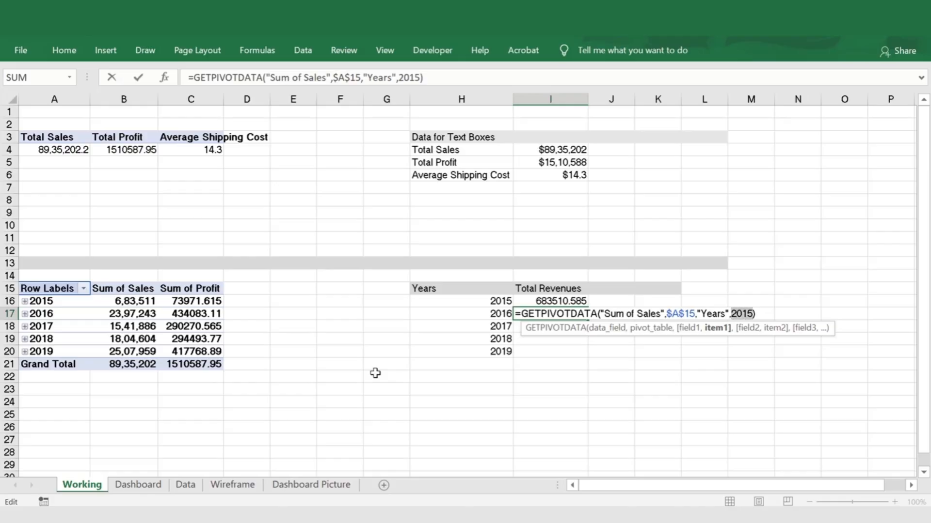
pyautogui.press('Escape')
# Replace the fixed year 2015 in the I16 GETPIVOTDATA formula with a reference to H16
pyautogui.press('Down')
pyautogui.press('Up')
pyautogui.press('Up')
pyautogui.press('Up')
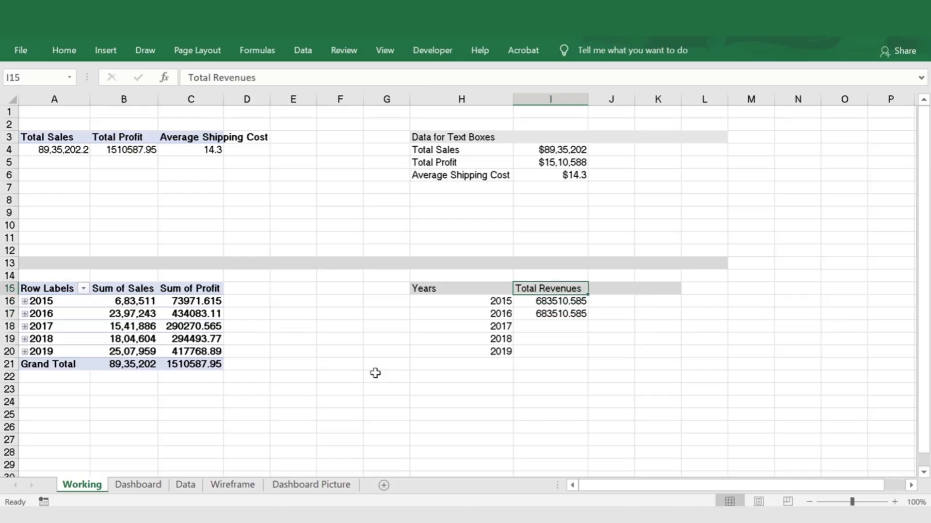
pyautogui.press('Down')
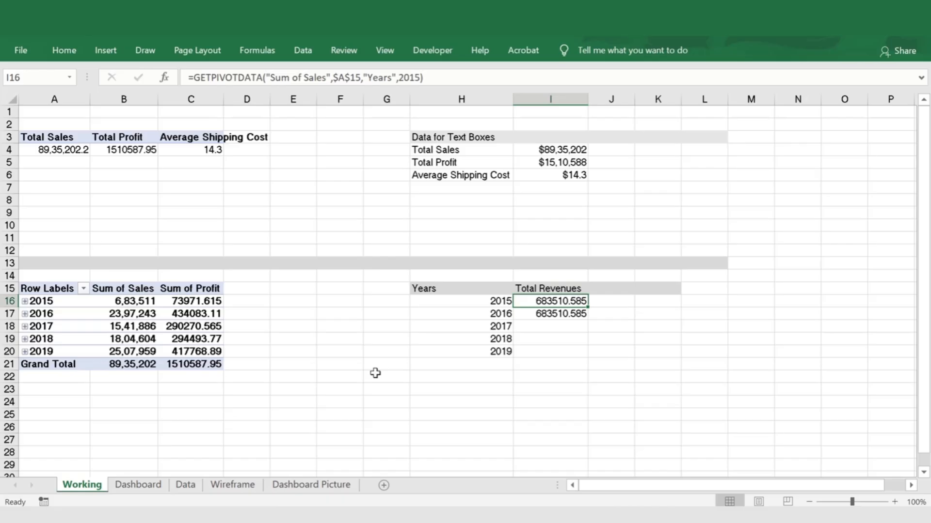
pyautogui.press('F2')
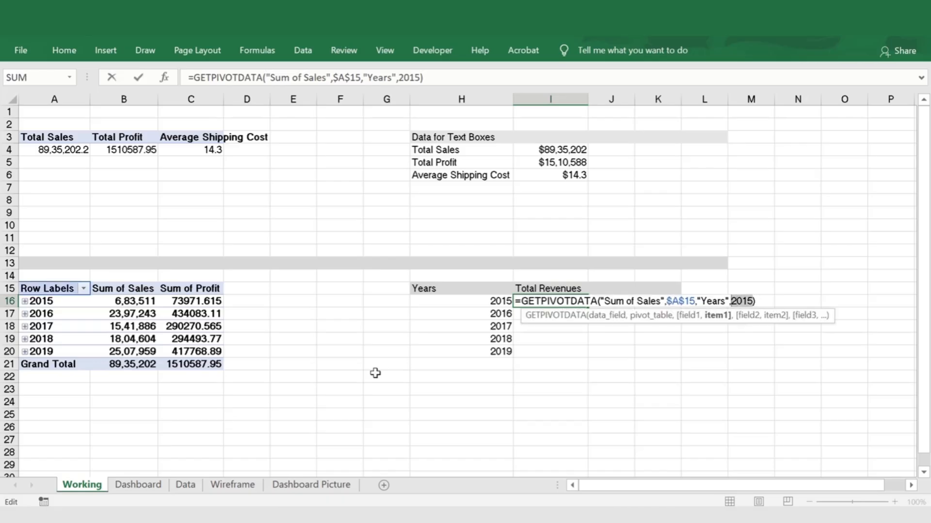
pyautogui.click(480, 302)
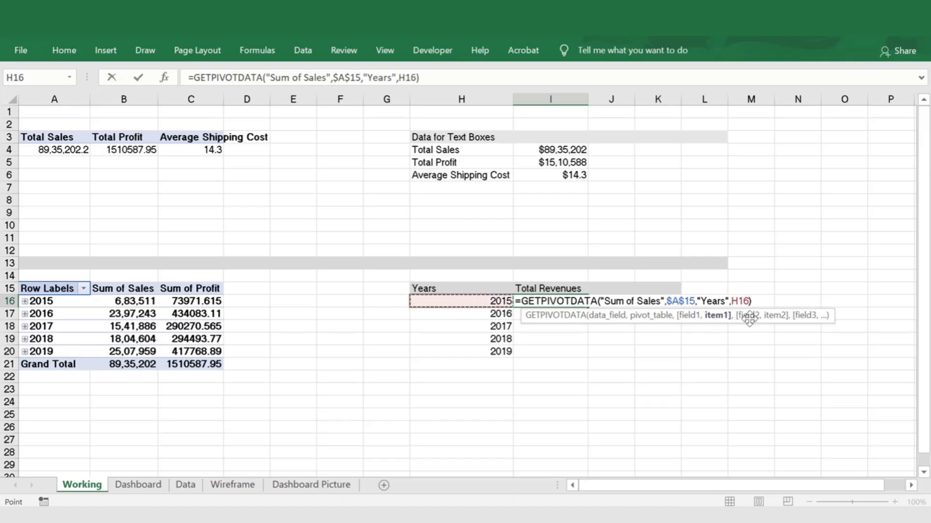
pyautogui.press('Return')
pyautogui.press('Up')
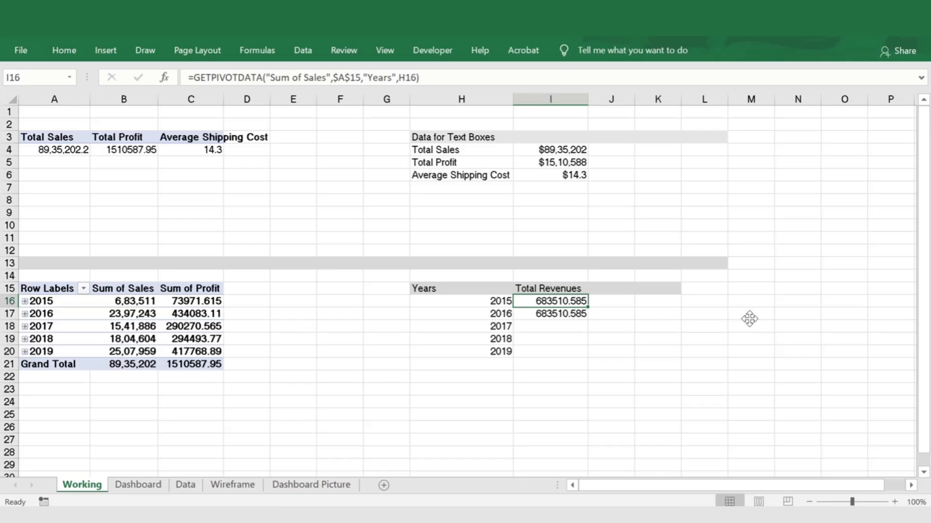
# Copy the I16 revenue formula to I17:I20 and select I16:I20 to check the yearly revenues
pyautogui.hotkey('ctrl', 'c')
pyautogui.press('Down')
pyautogui.hotkey('shift', 'Down')
pyautogui.hotkey('shift', 'Down')
pyautogui.hotkey('shift', 'Down')
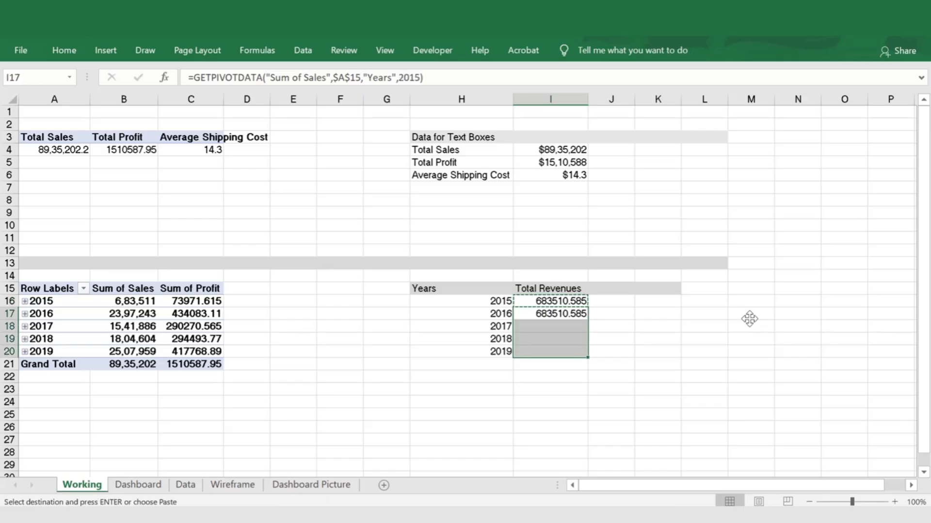
pyautogui.hotkey('ctrl', 'v')
pyautogui.press('Escape')
pyautogui.press('Left')
pyautogui.press('Right')
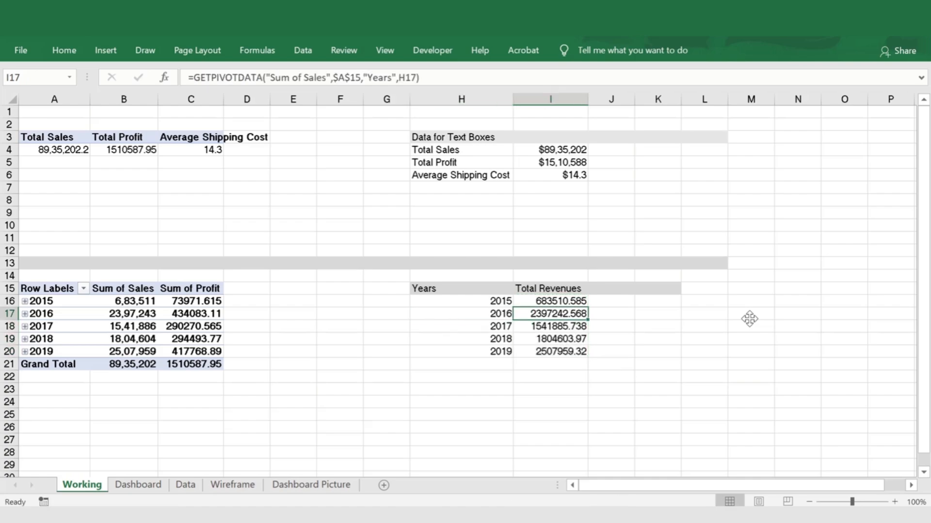
pyautogui.press('Up')
pyautogui.hotkey('ctrl', 'shift', 'Down')
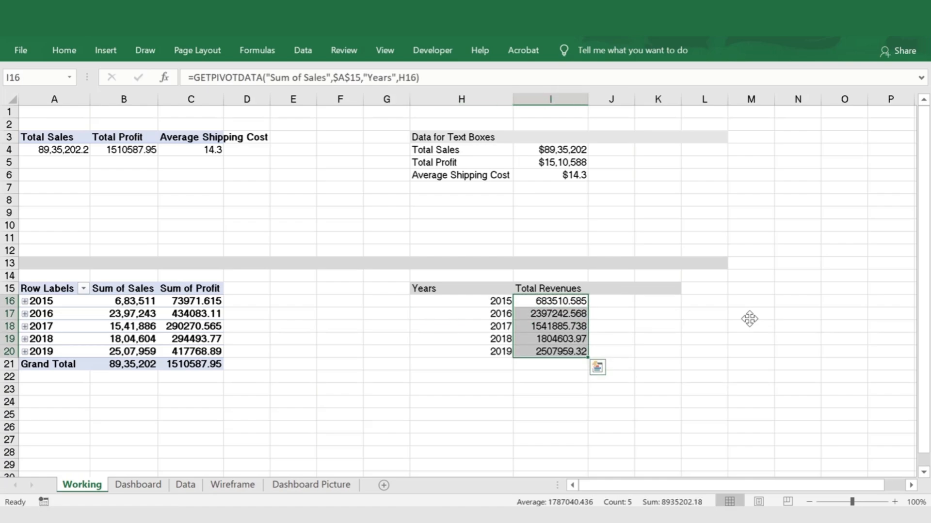
# Test the revenue formulas by entering 2019, 2018 and 2017 in H16:H18 and checking the values beside them
pyautogui.press('Left')
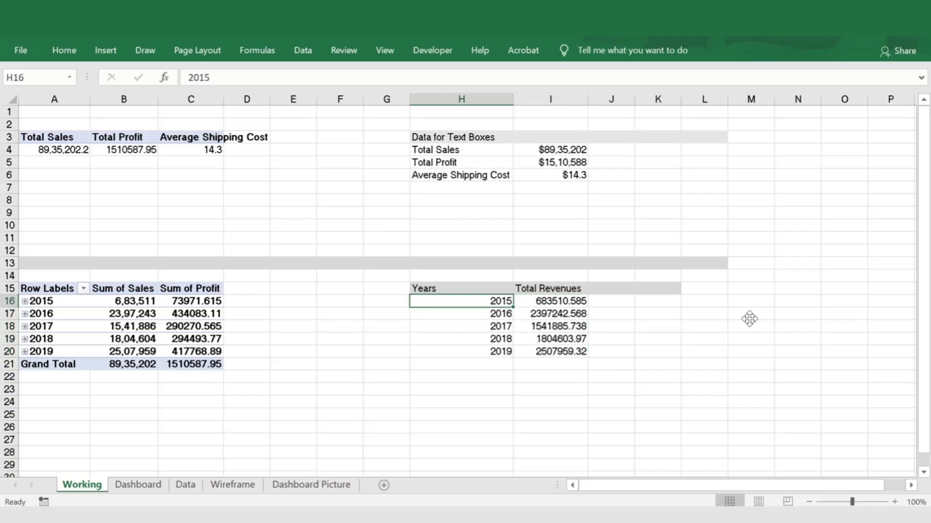
pyautogui.write('2019')
pyautogui.press('Return')
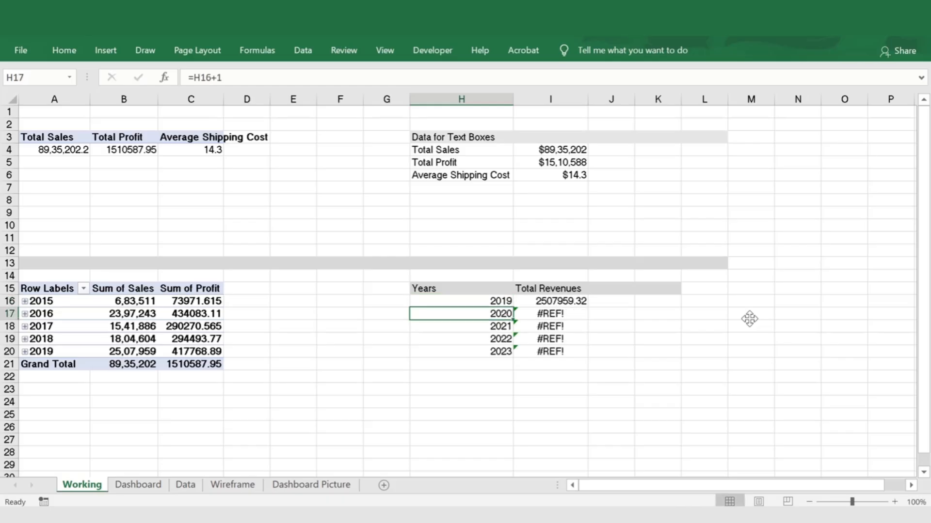
pyautogui.write('2018')
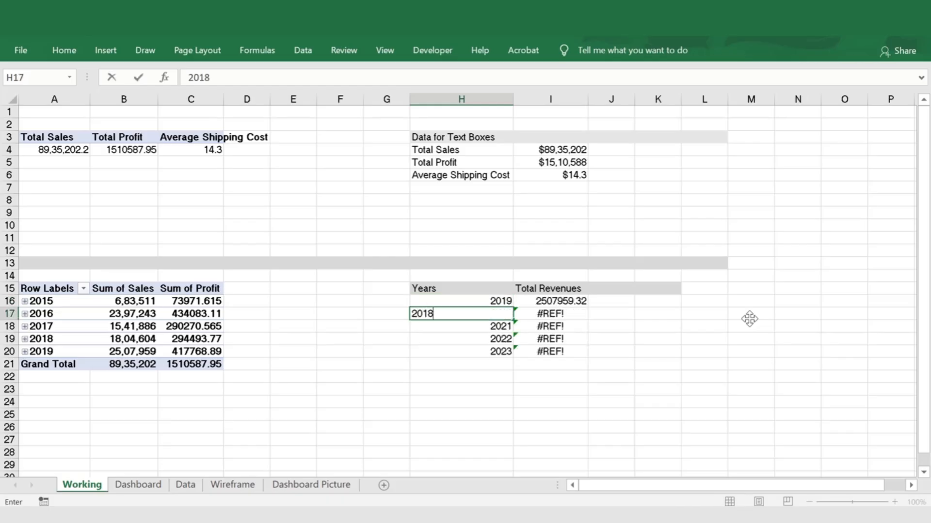
pyautogui.press('Return')
pyautogui.write('2-')
pyautogui.press('BackSpace')
pyautogui.write('017')
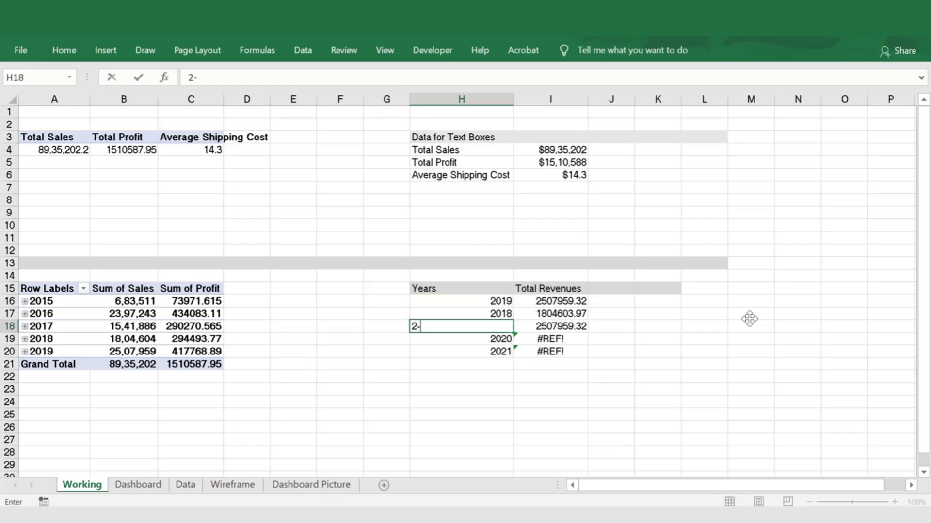
pyautogui.press('Return')
pyautogui.press('Up')
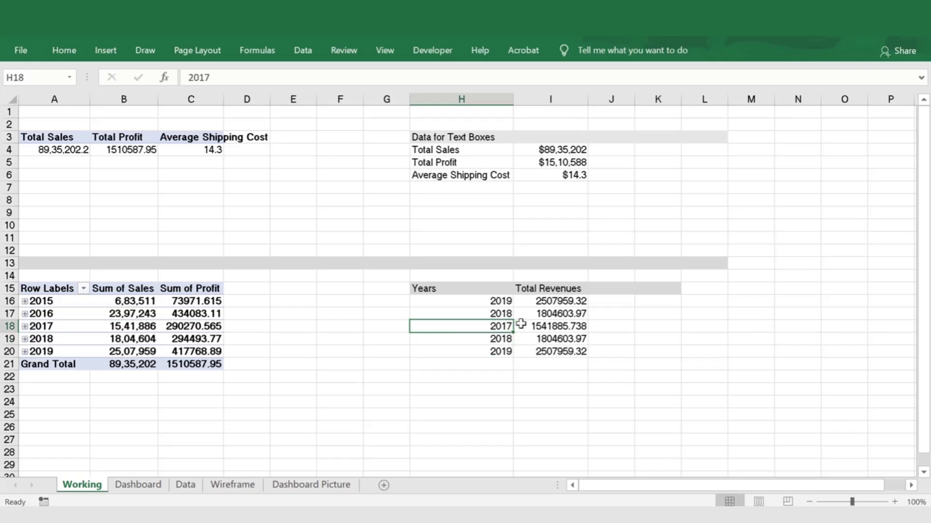
pyautogui.press('Right')
pyautogui.press('Up')
pyautogui.press('Up')
pyautogui.press('Down')
pyautogui.press('Down')
pyautogui.press('Down')
pyautogui.press('Down')
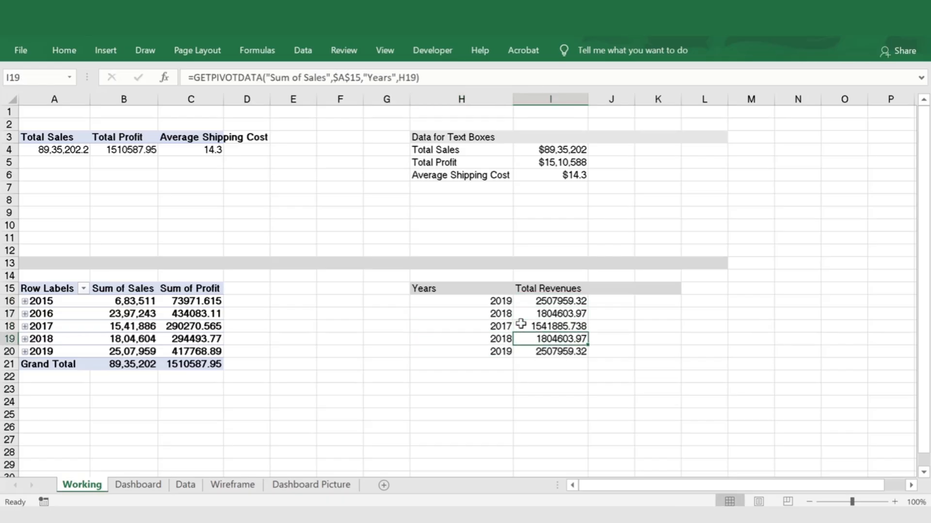
# Set H16 back to 2015 and H17 to the formula =H16+1
pyautogui.press('Left')
pyautogui.press('Up')
pyautogui.press('Up')
pyautogui.press('Up')
pyautogui.press('Up')
pyautogui.write('2015')
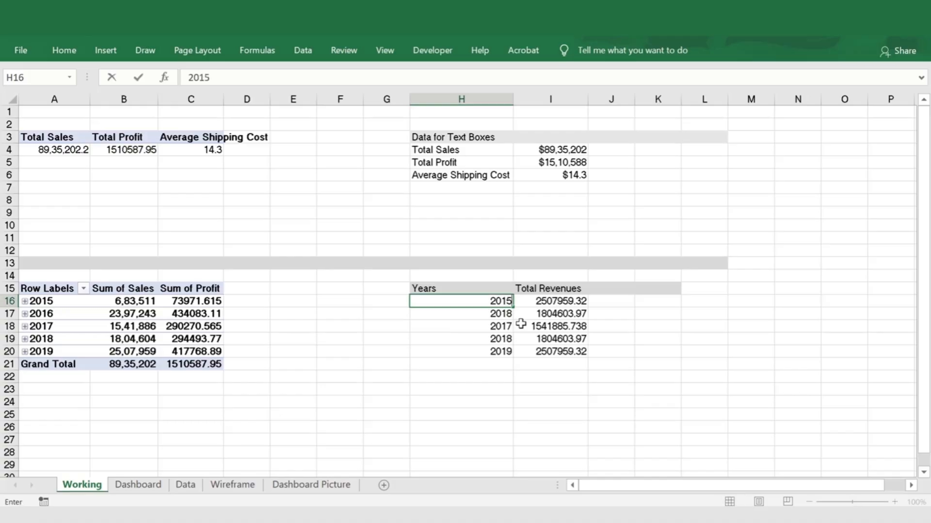
pyautogui.press('Return')
pyautogui.write('2016')
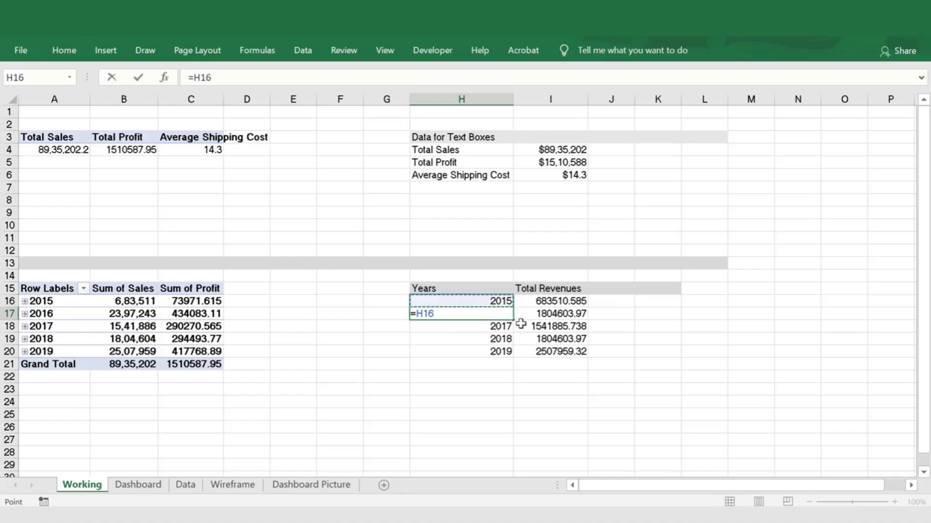
pyautogui.press('Return')
# Enter the heading Profit in J15
pyautogui.press('Right')
pyautogui.press('Down')
pyautogui.press('Down')
pyautogui.press('Up')
pyautogui.press('Up')
pyautogui.press('Up')
pyautogui.press('Up')
pyautogui.press('Up')
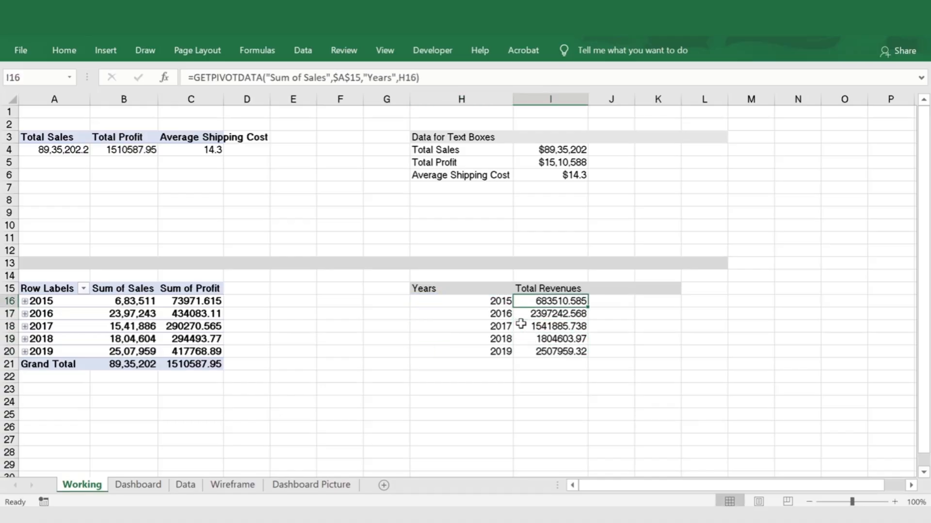
pyautogui.press('Right')
pyautogui.write('PRo')
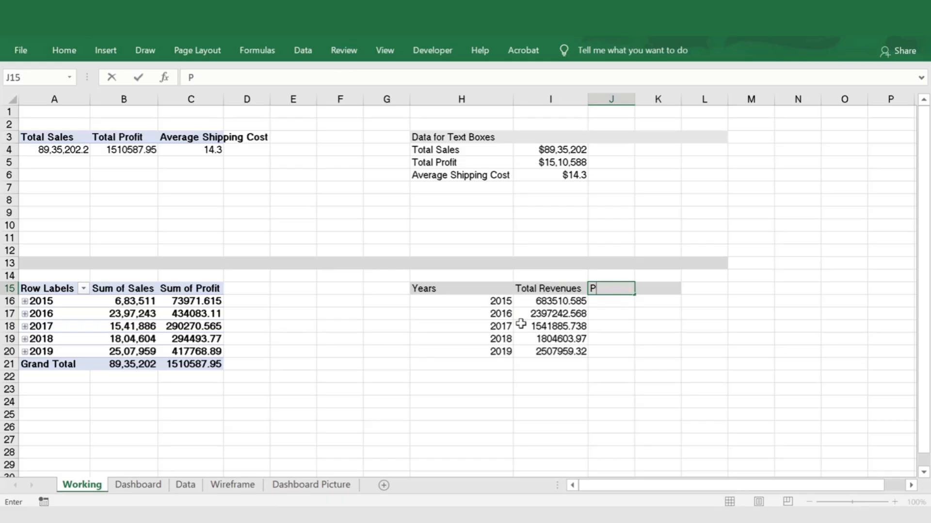
pyautogui.press('Return')
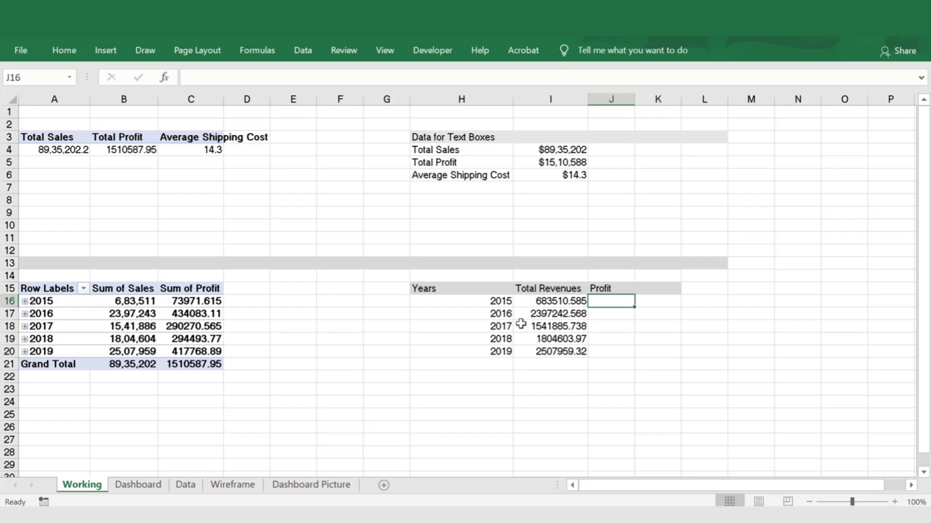
# In J16, enter a GETPIVOTDATA formula referencing the 2015 Sum of Profit in the lower pivot table
pyautogui.write('=')
pyautogui.press('Left')
pyautogui.press('Left')
pyautogui.press('Left')
pyautogui.press('Left')
pyautogui.press('Left')
pyautogui.press('Left')
pyautogui.press('Left')
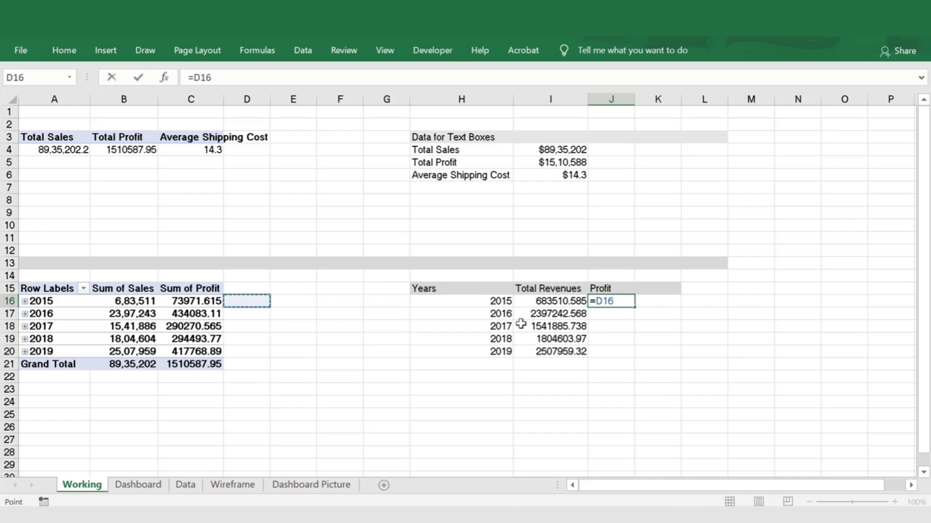
pyautogui.hotkey('ctrl', 'Return')
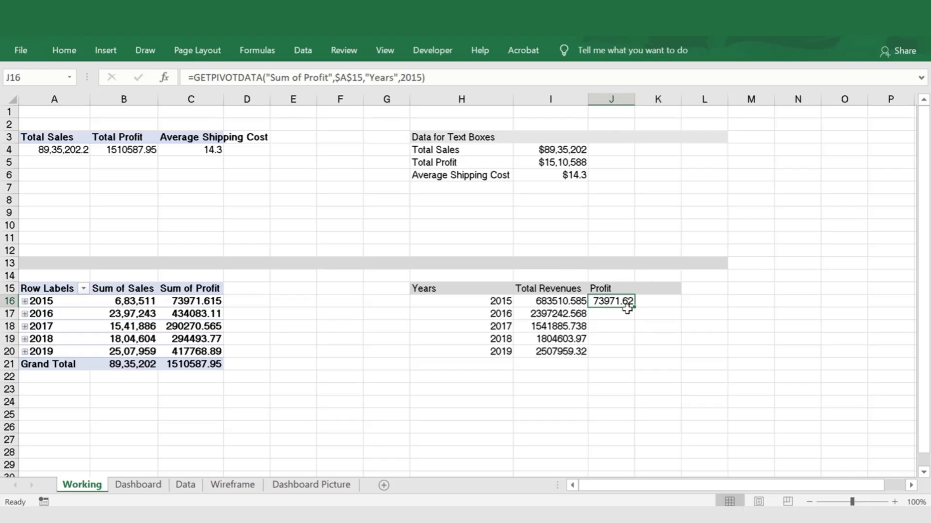
# In the J16 profit formula, replace the fixed year 2015 with a reference to H16
pyautogui.press('F2')
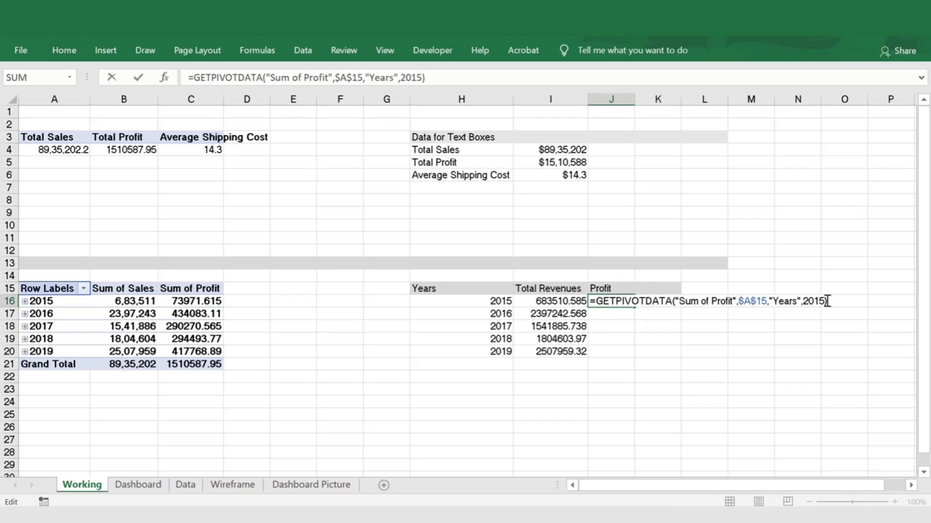
pyautogui.moveTo(823, 301); pyautogui.dragTo(802, 301)
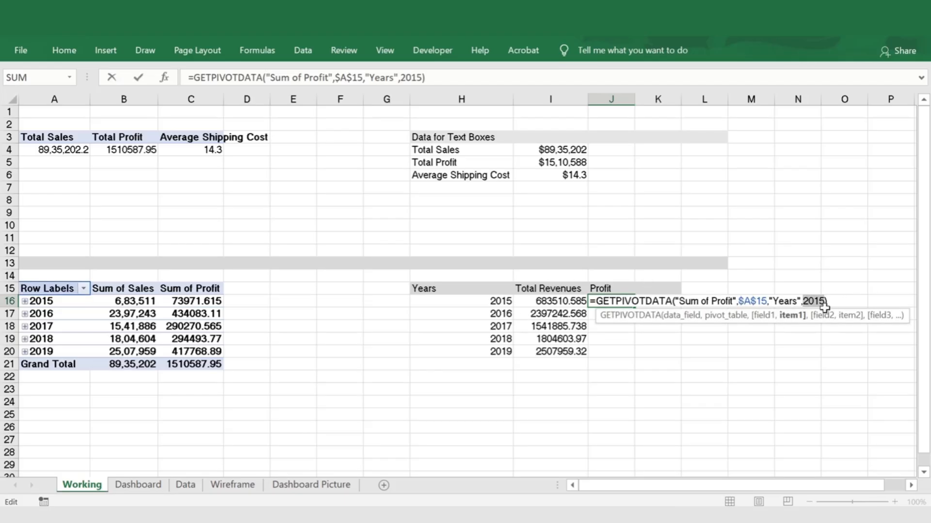
pyautogui.click(508, 301)
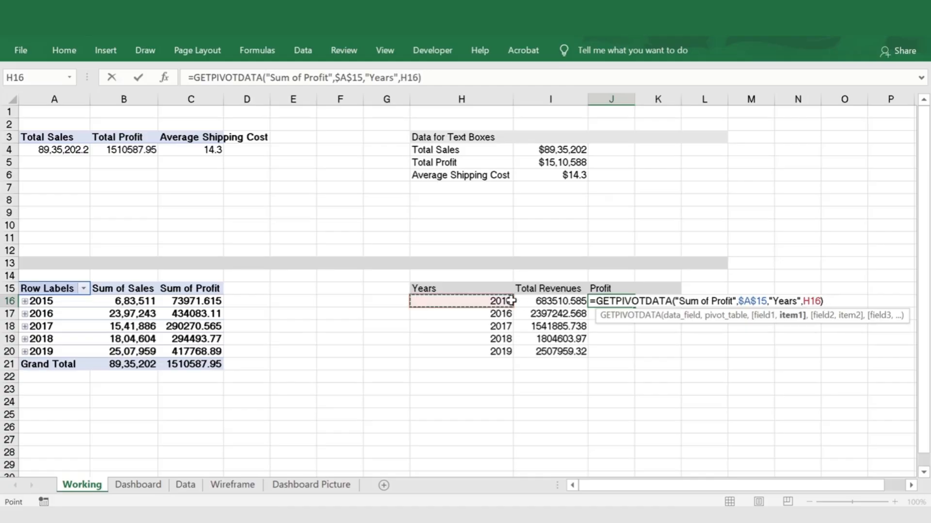
pyautogui.press('Return')
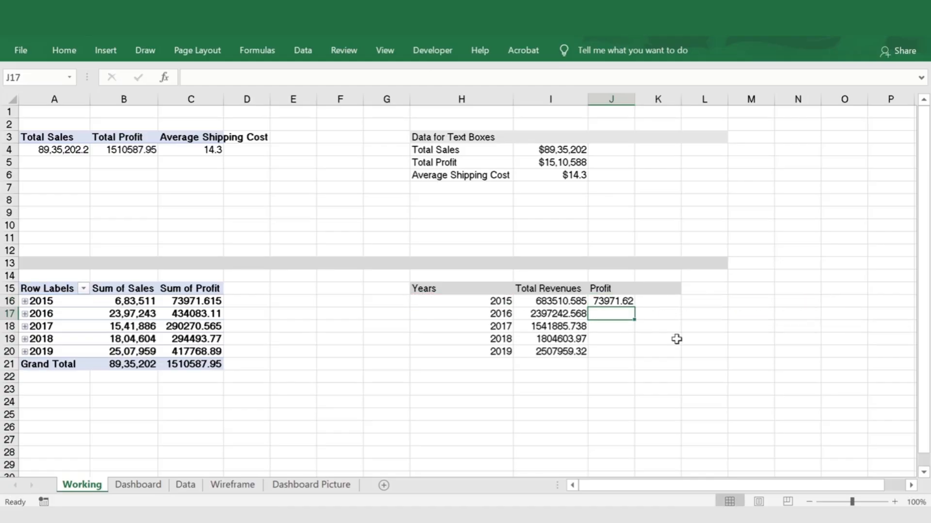
# Copy the profit formula from J16 into J17:J20
pyautogui.press('Up')
pyautogui.hotkey('ctrl', 'c')
pyautogui.press('Down')
pyautogui.hotkey('shift', 'Down')
pyautogui.hotkey('shift', 'Down')
pyautogui.hotkey('shift', 'Down')
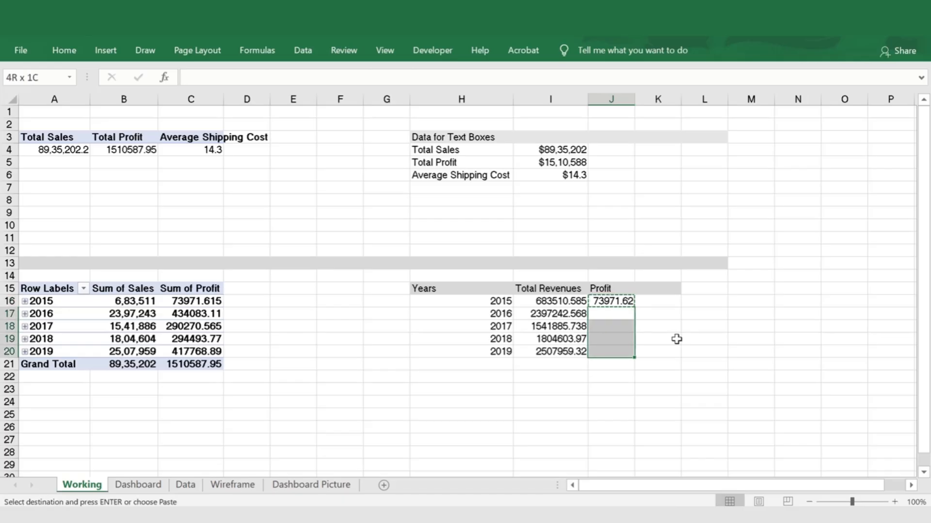
pyautogui.hotkey('ctrl', 'v')
pyautogui.press('Escape')
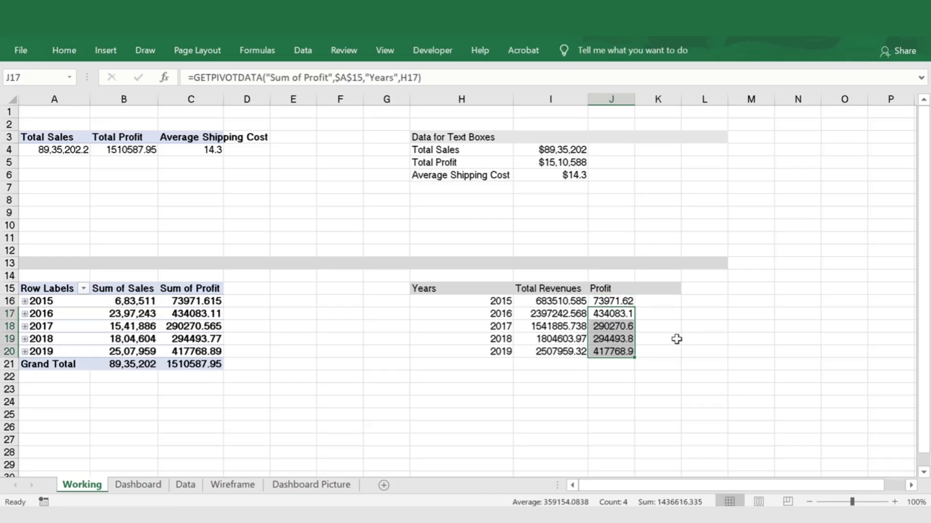
# Enter the heading Margin (%) in K15
pyautogui.press('Right')
pyautogui.press('Up')
pyautogui.press('Up')
pyautogui.write('Mar')
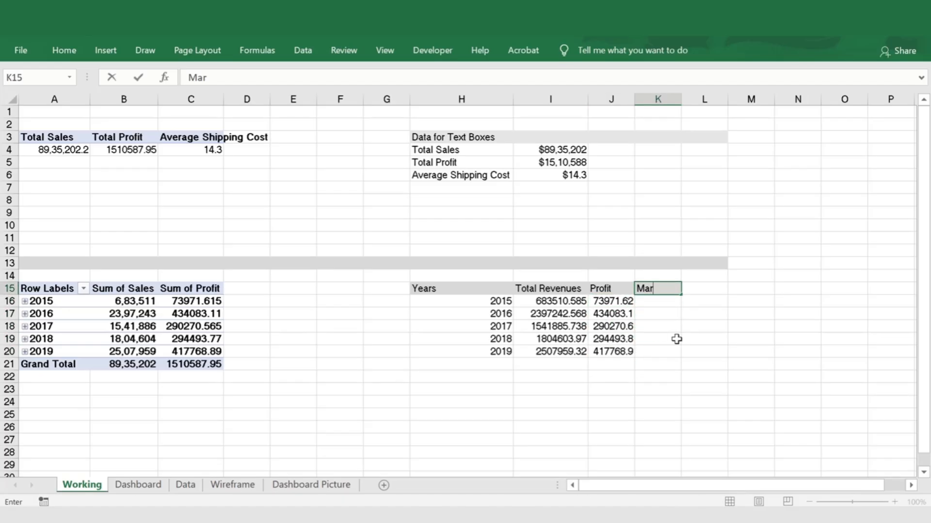
pyautogui.write('gin (%')
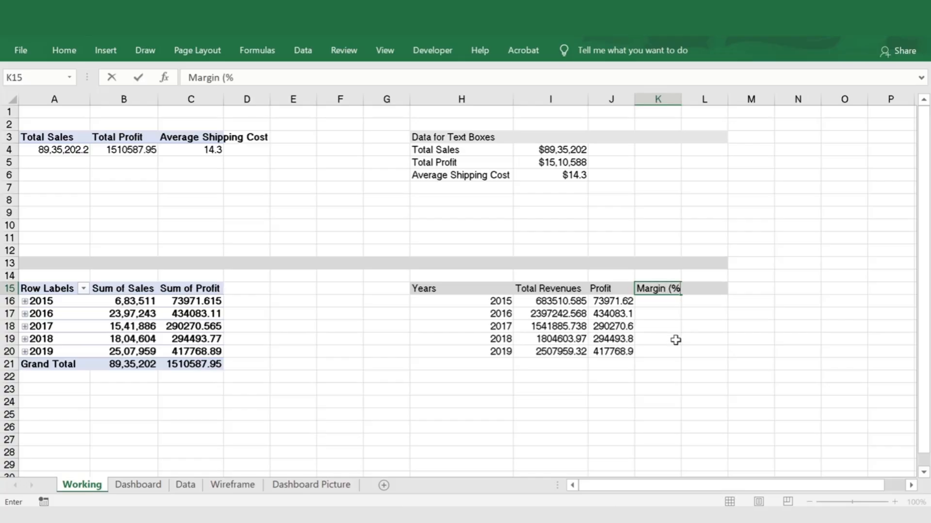
pyautogui.press('Return')
# Enter the formula =J16/I16 in K16 to calculate the 2015 margin
pyautogui.write('=')
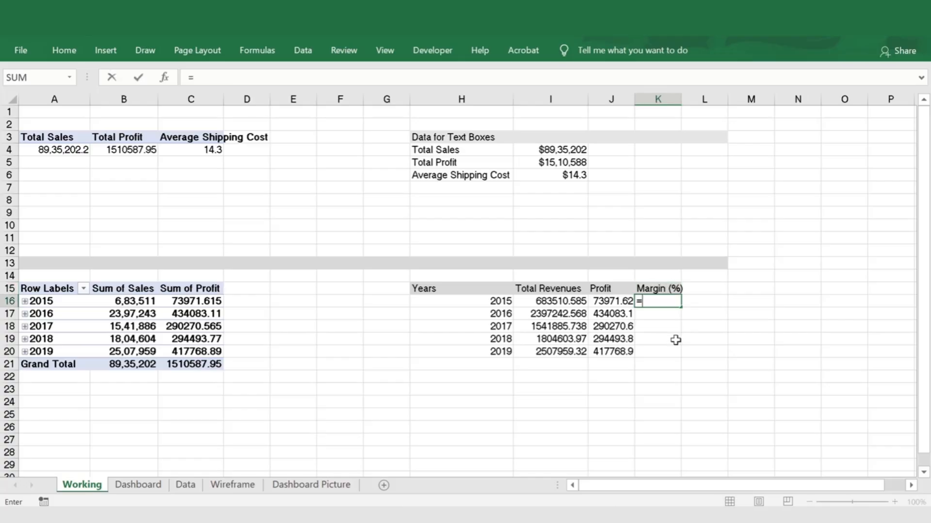
pyautogui.press('Left')
pyautogui.write('/')
pyautogui.press('Left')
pyautogui.press('Left')
pyautogui.press('Return')
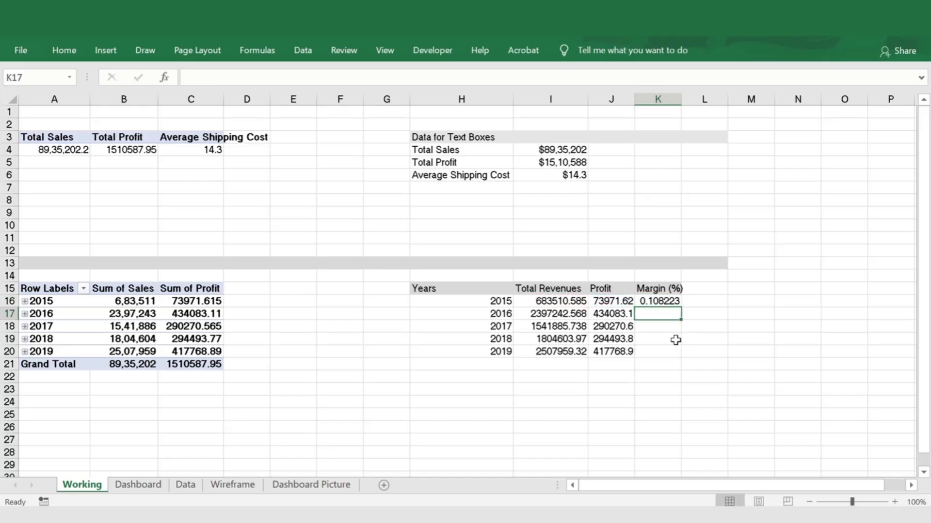
# Format the margin in K16 as a percentage with one decimal place
pyautogui.press('Up')
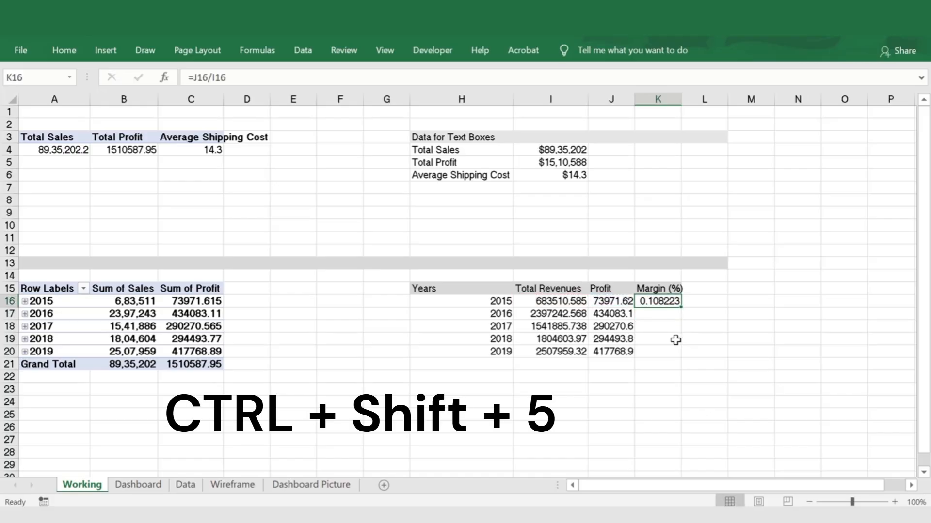
pyautogui.hotkey('ctrl', 'shift', '5')
pyautogui.click(63, 55)
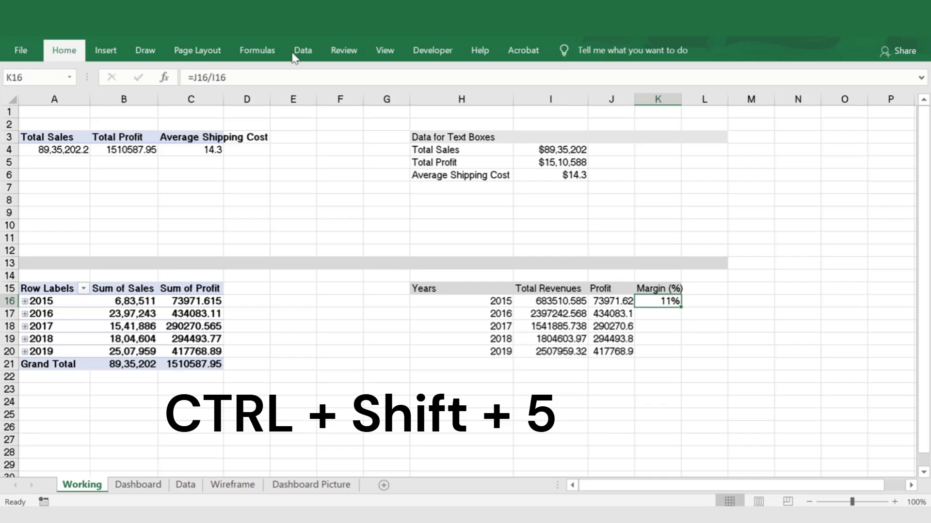
pyautogui.click(481, 100)
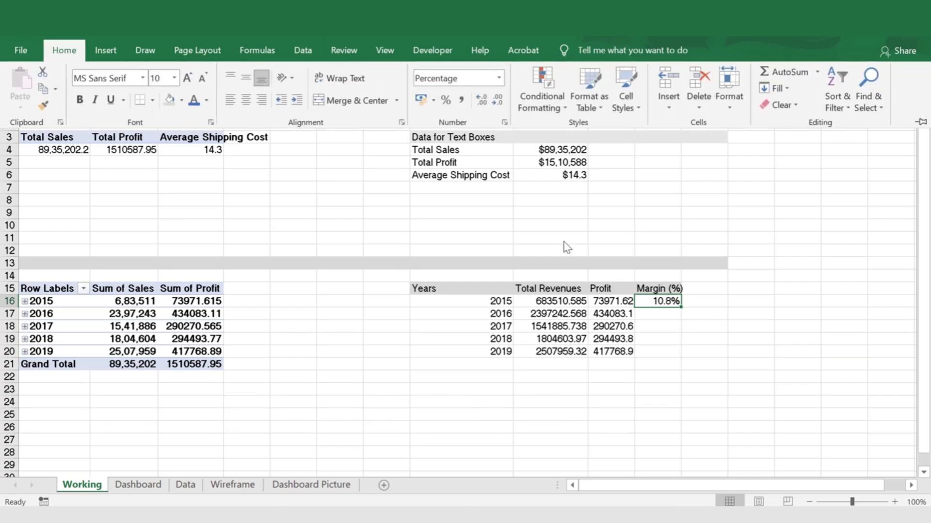
# Copy the formatted margin formula from K16 into K17:K20
pyautogui.hotkey('ctrl', 'c')
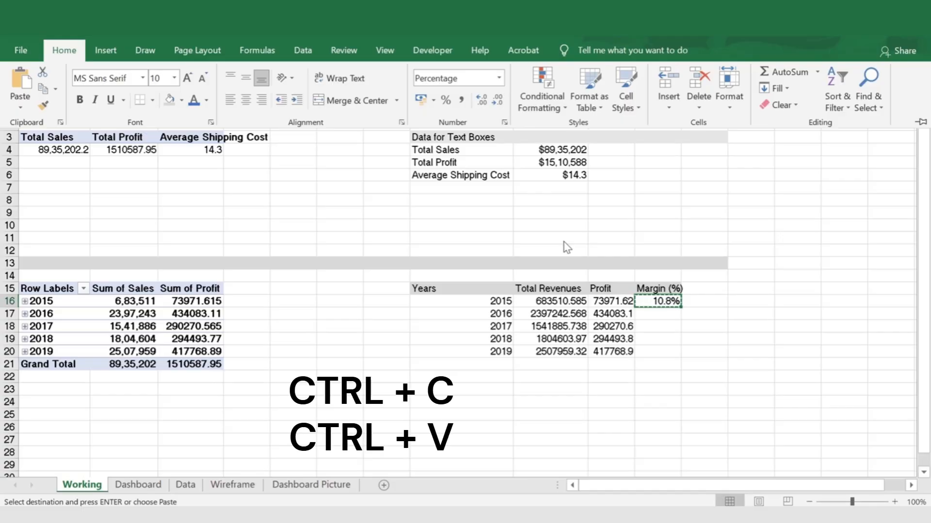
pyautogui.click(668, 314)
pyautogui.moveTo(669, 313); pyautogui.dragTo(666, 349)
pyautogui.hotkey('ctrl', 'v')
pyautogui.press('Escape')
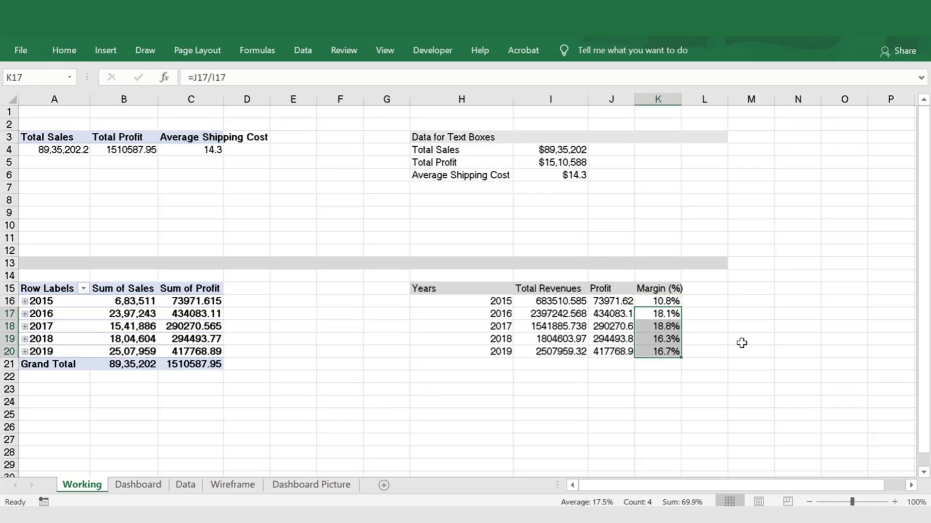
pyautogui.click(730, 322)
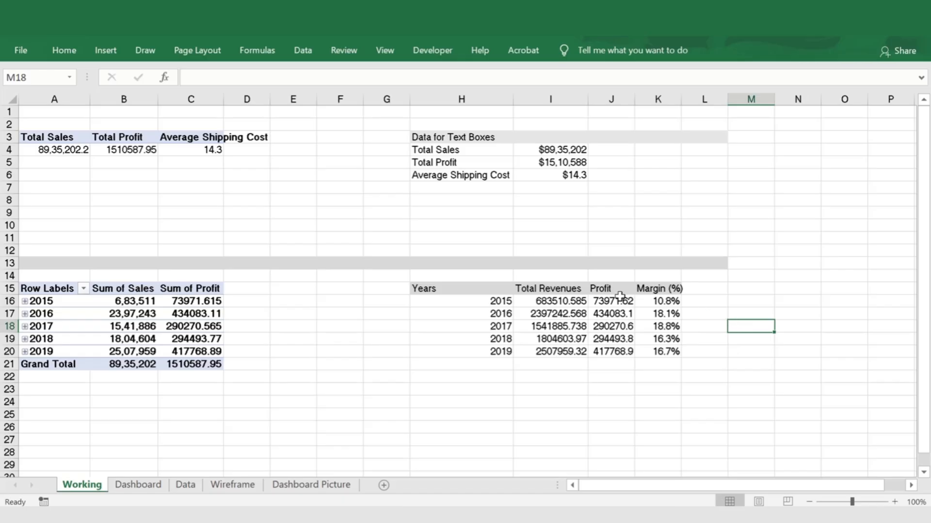
# Format the revenue and profit values in I16:J20 with the comma style and no decimal places
pyautogui.moveTo(558, 301); pyautogui.dragTo(614, 353)
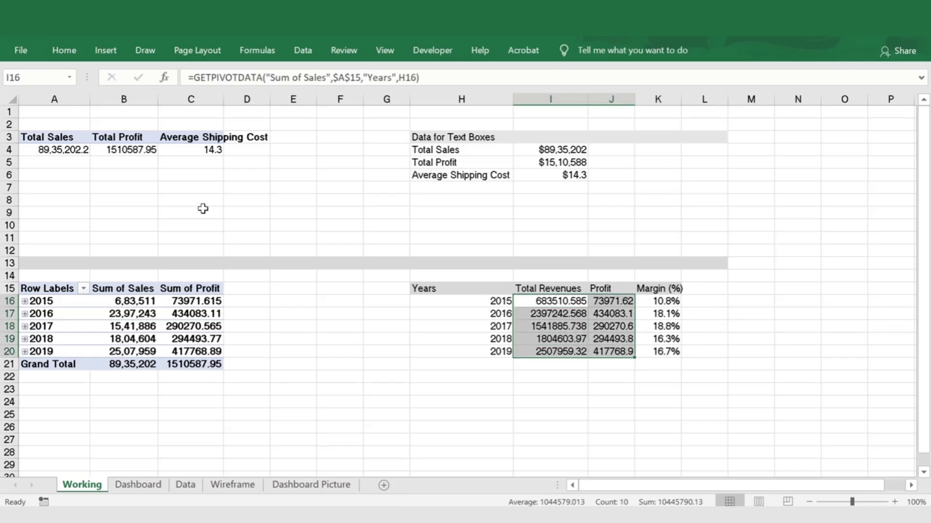
pyautogui.click(64, 51)
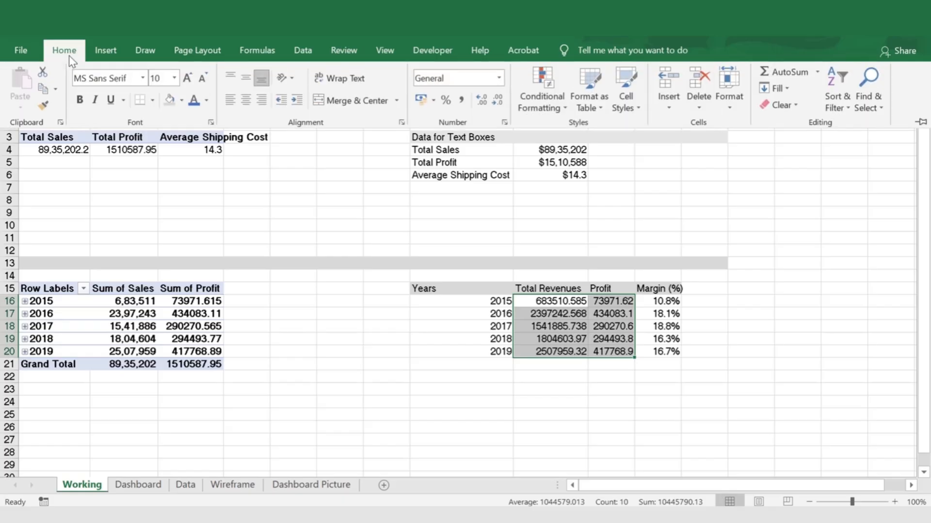
pyautogui.click(461, 100)
pyautogui.click(498, 102)
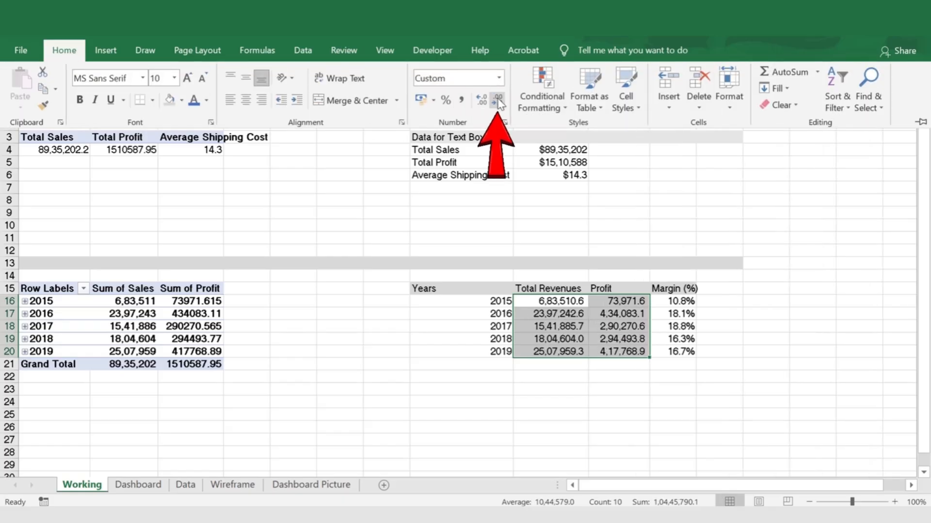
pyautogui.click(498, 102)
pyautogui.click(619, 376)
pyautogui.click(496, 365)
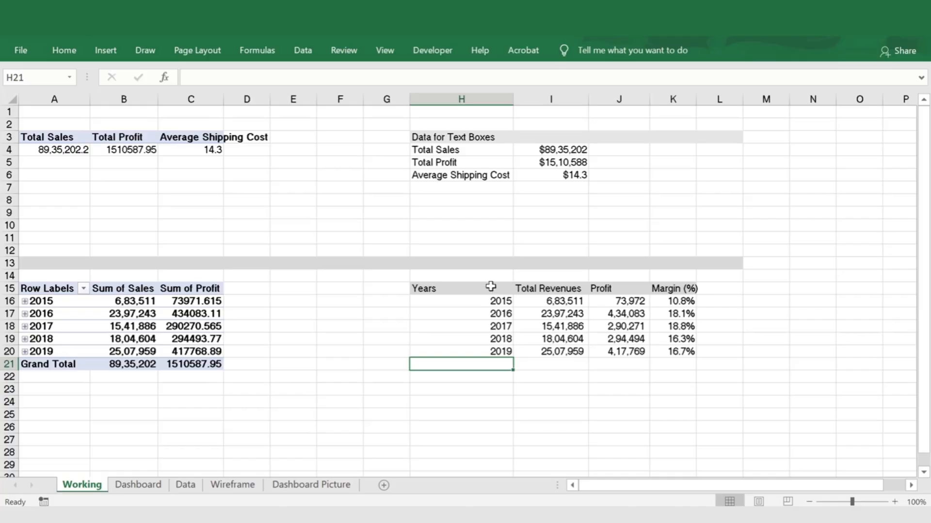
# Insert the recommended Clustered Column chart with a margin line from H15:I20 and K15:K20, and move it beside the helper table's revenue column
pyautogui.moveTo(490, 287); pyautogui.dragTo(542, 353)
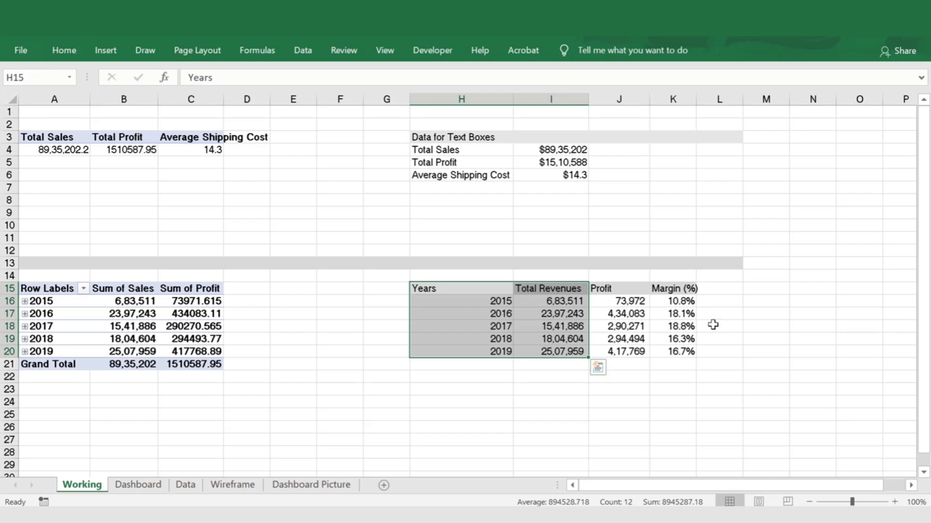
pyautogui.moveTo(675, 289); pyautogui.dragTo(675, 349)
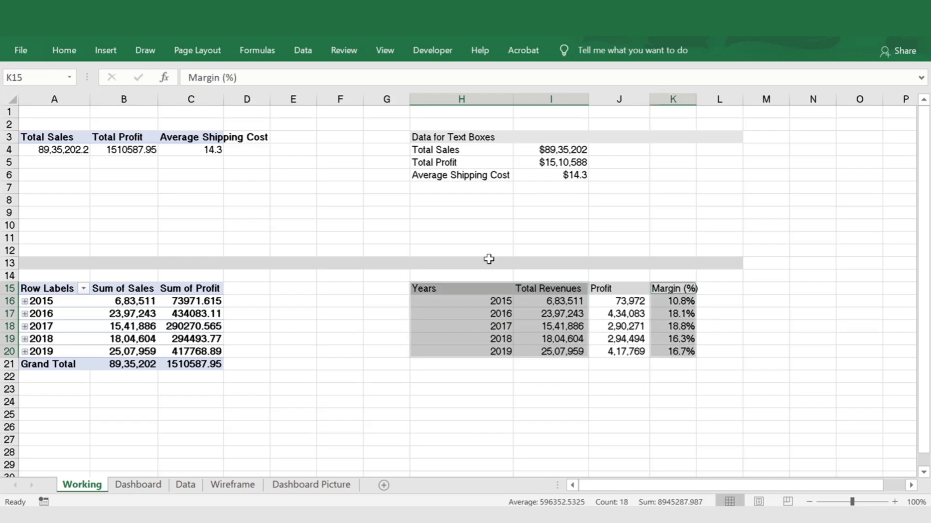
pyautogui.click(107, 51)
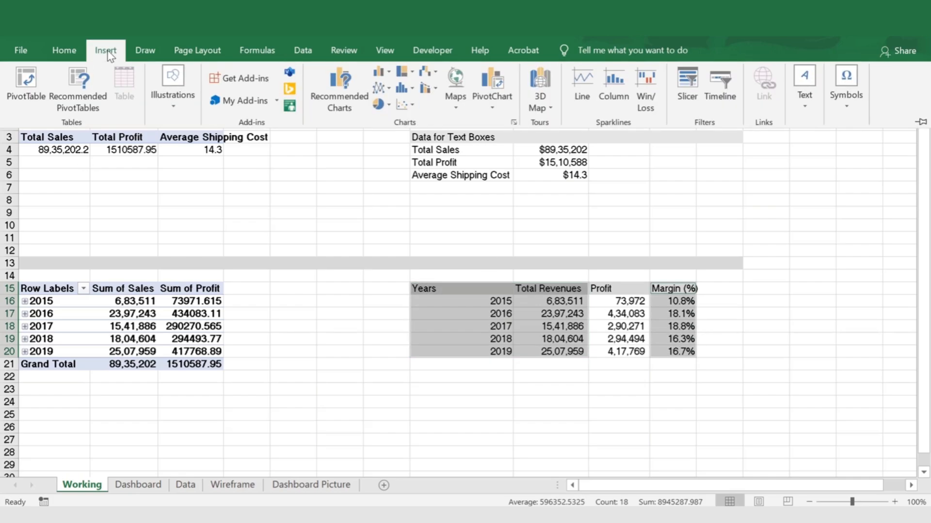
pyautogui.click(348, 81)
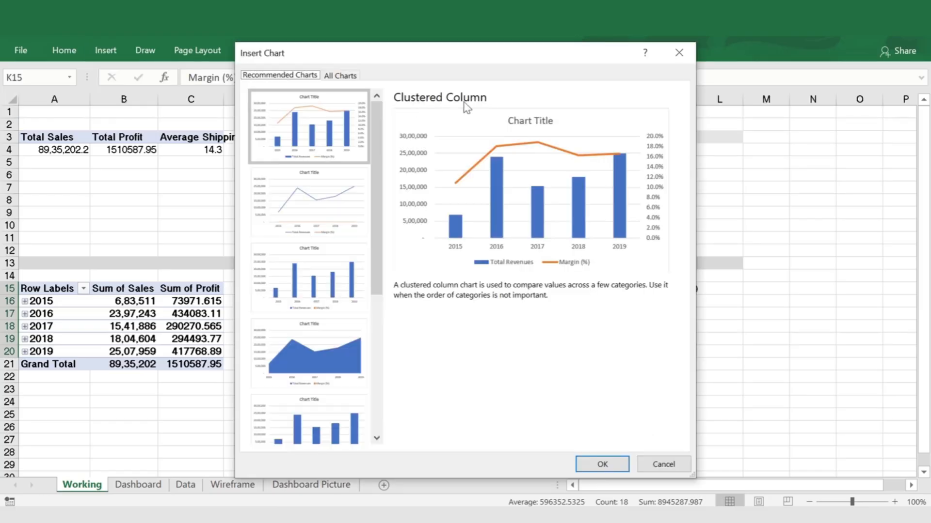
pyautogui.click(603, 464)
pyautogui.moveTo(421, 193); pyautogui.dragTo(278, 194)
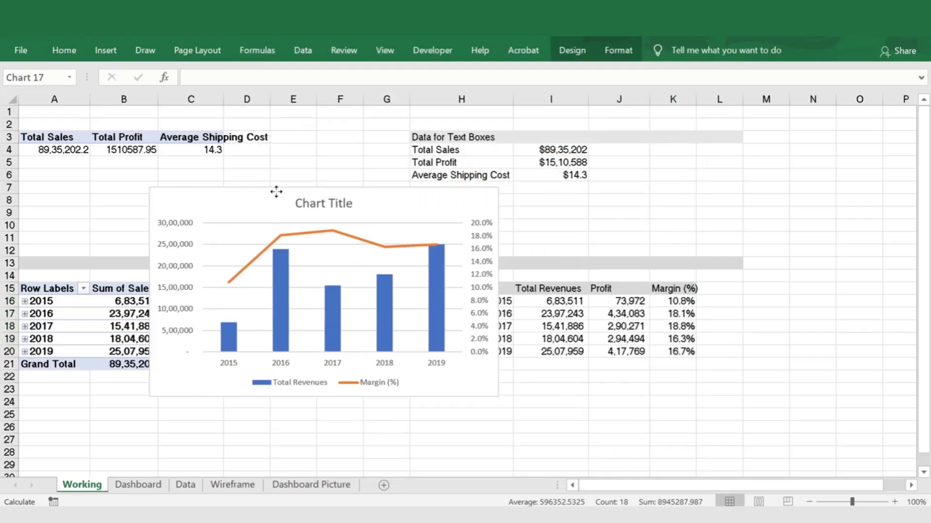
# Change the heading in I15 to Revenues to shorten the chart's legend entry
pyautogui.click(361, 381)
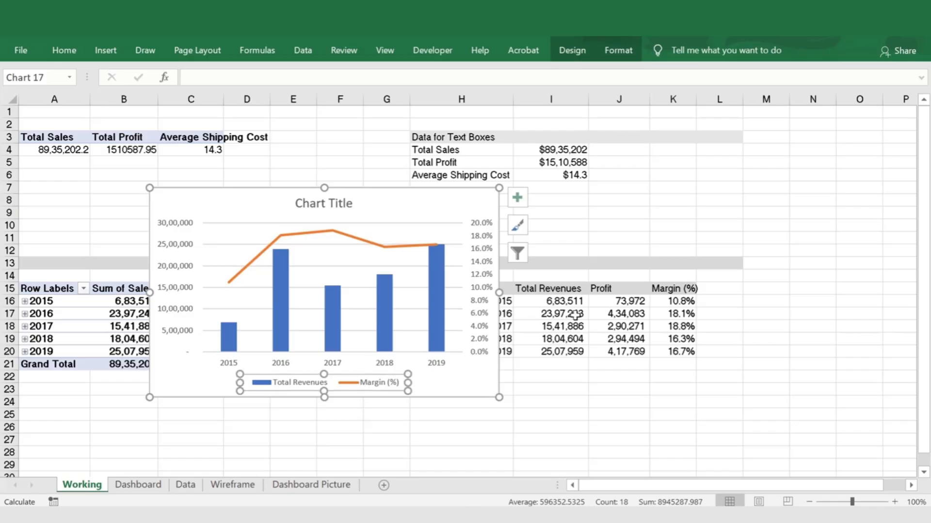
pyautogui.click(562, 290)
pyautogui.write('R')
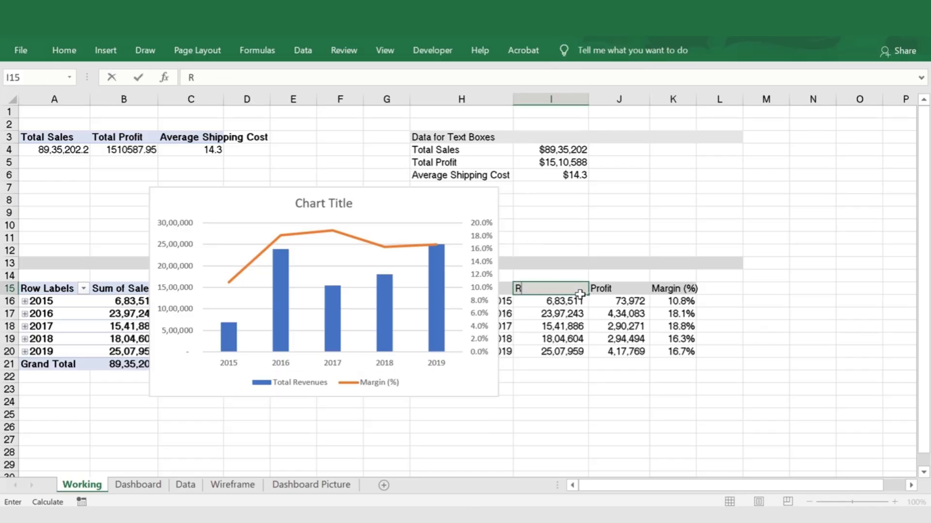
pyautogui.write('evenues')
pyautogui.press('Return')
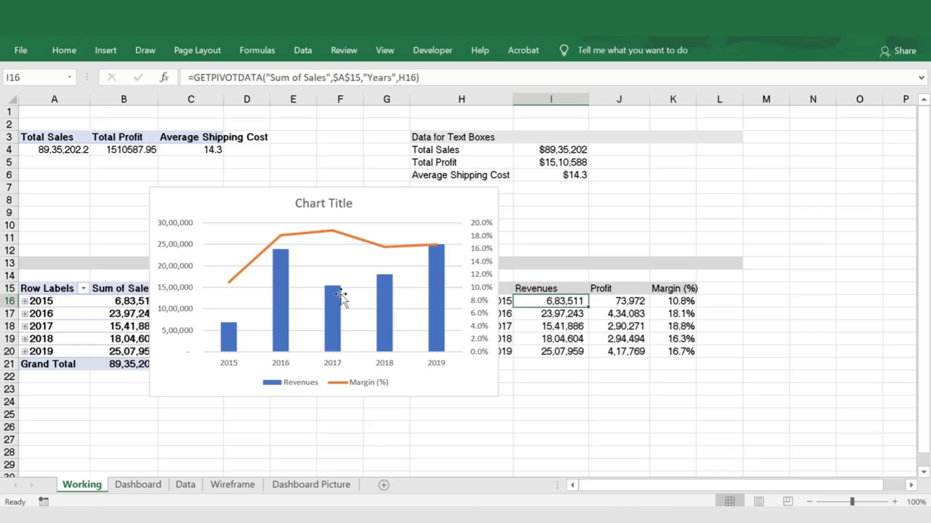
# Delete the chart's title and horizontal gridlines
pyautogui.click(353, 214)
pyautogui.click(349, 208)
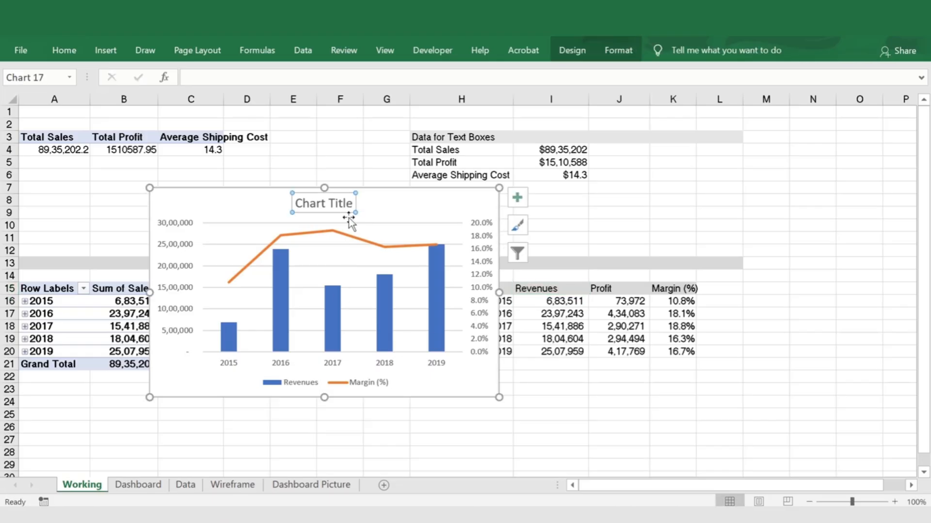
pyautogui.press('Delete')
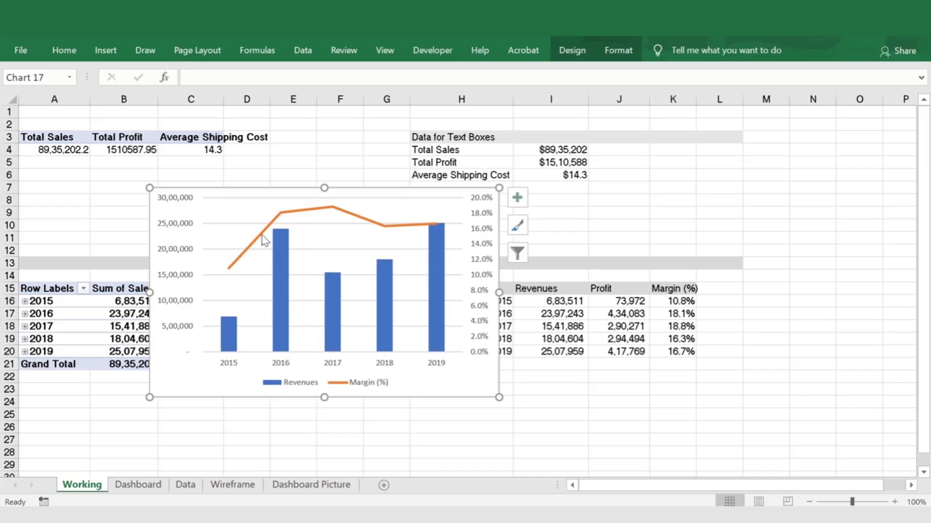
pyautogui.click(233, 224)
pyautogui.press('Delete')
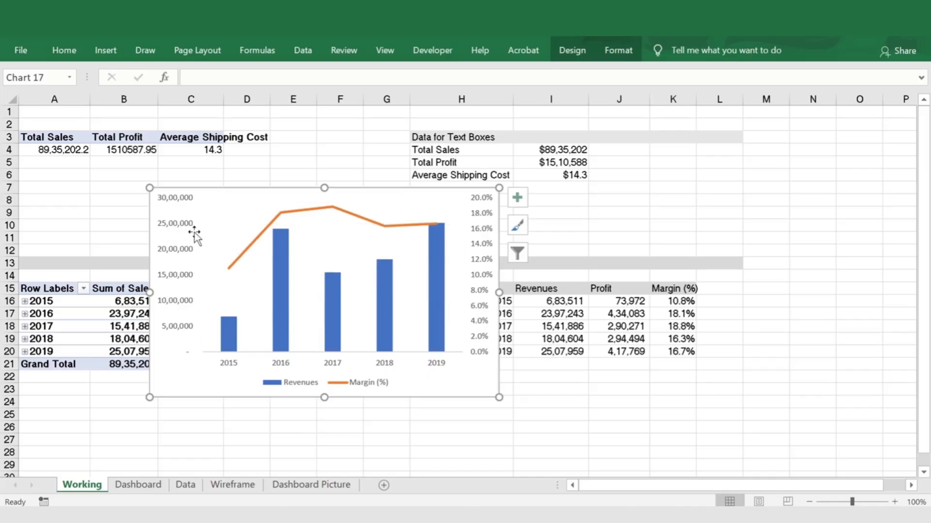
# Set the gap width of the chart's Revenues columns to 80%
pyautogui.click(281, 303)
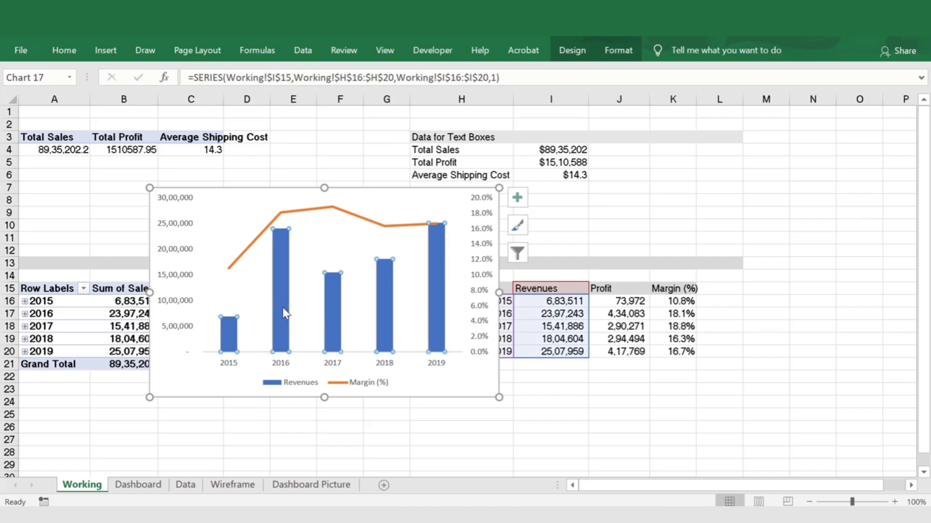
pyautogui.rightClick(279, 265)
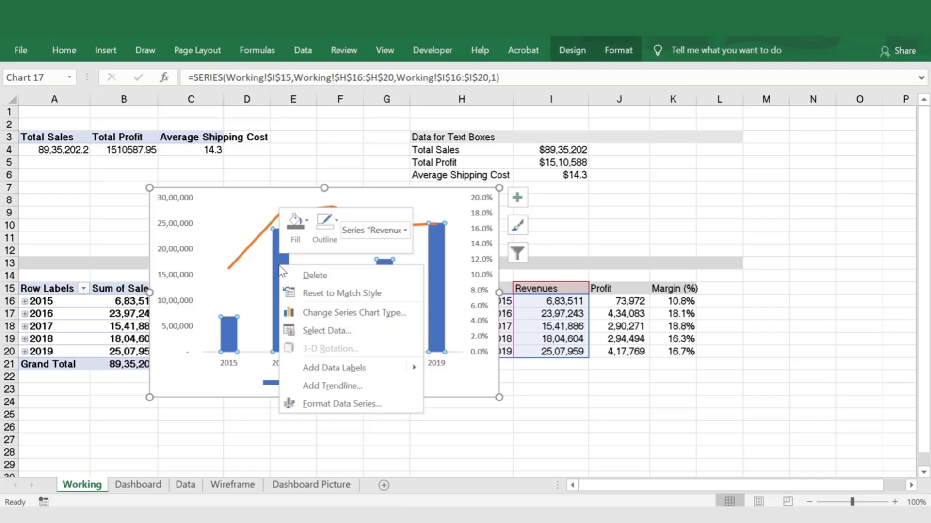
pyautogui.click(328, 404)
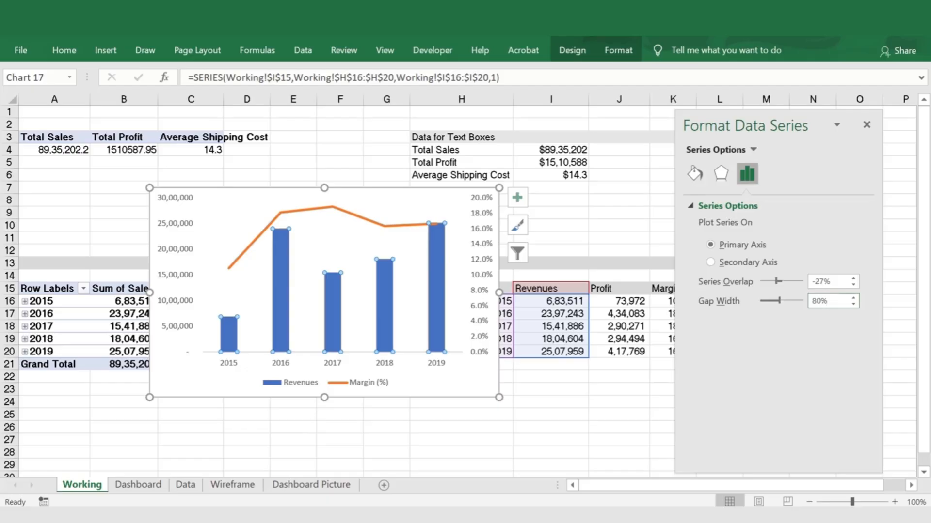
pyautogui.press('Return')
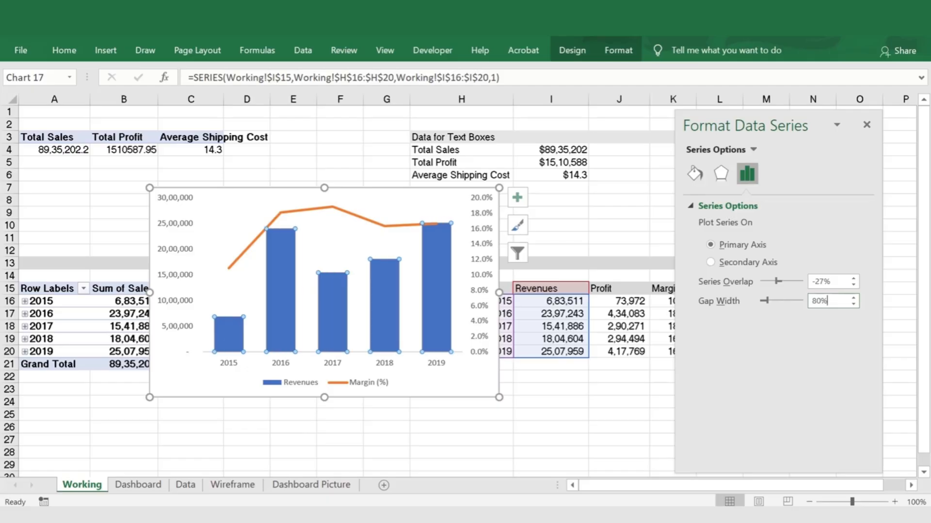
# Cut the revenue and margin chart from the Working sheet and paste it on the Dashboard sheet, placed below the slicers
pyautogui.click(866, 125)
pyautogui.click(538, 413)
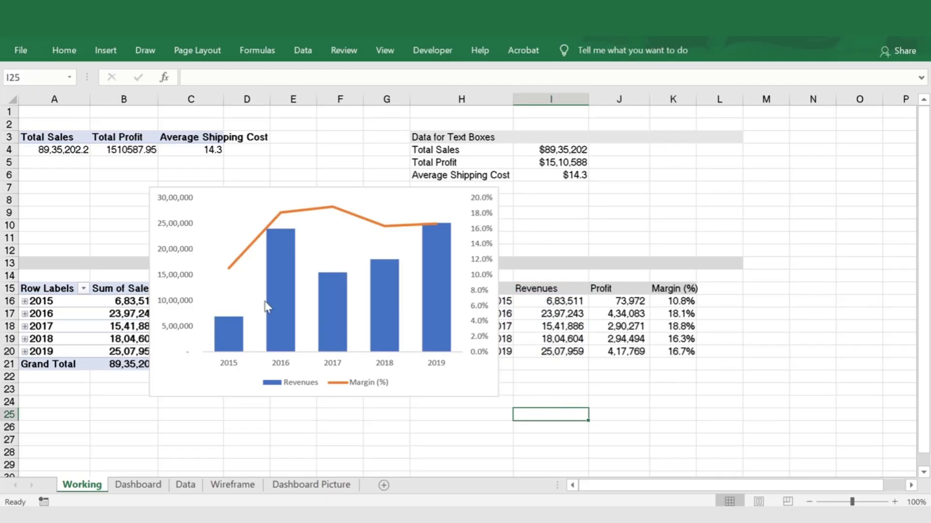
pyautogui.click(334, 314)
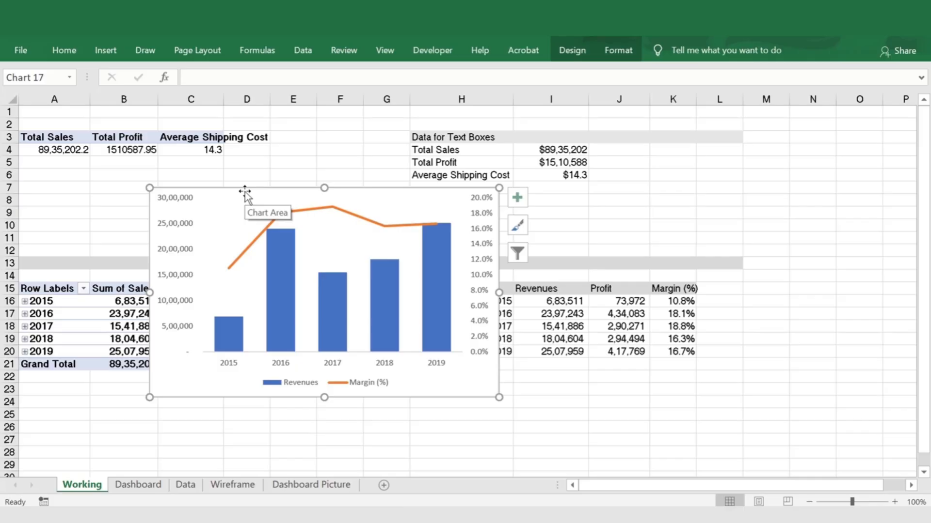
pyautogui.hotkey('ctrl', 'x')
pyautogui.click(140, 485)
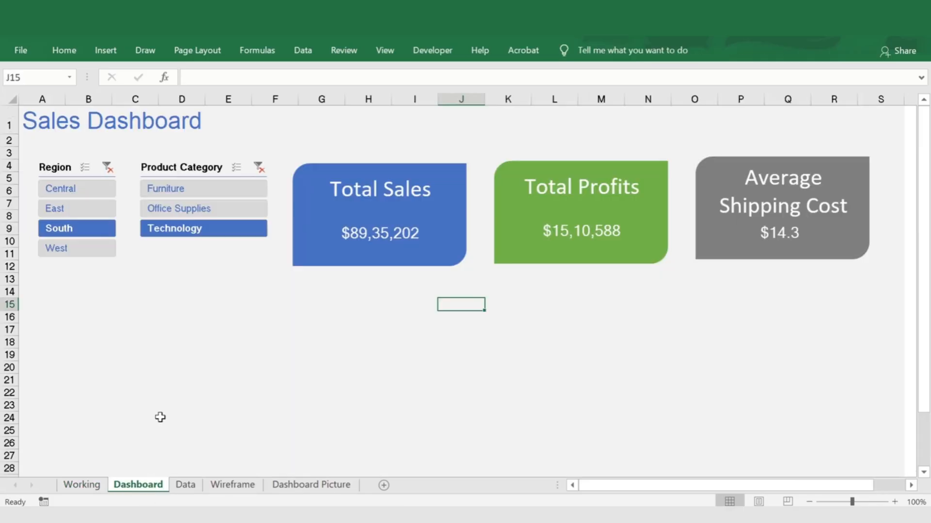
pyautogui.scroll(-2, 162, 388)
pyautogui.click(123, 266)
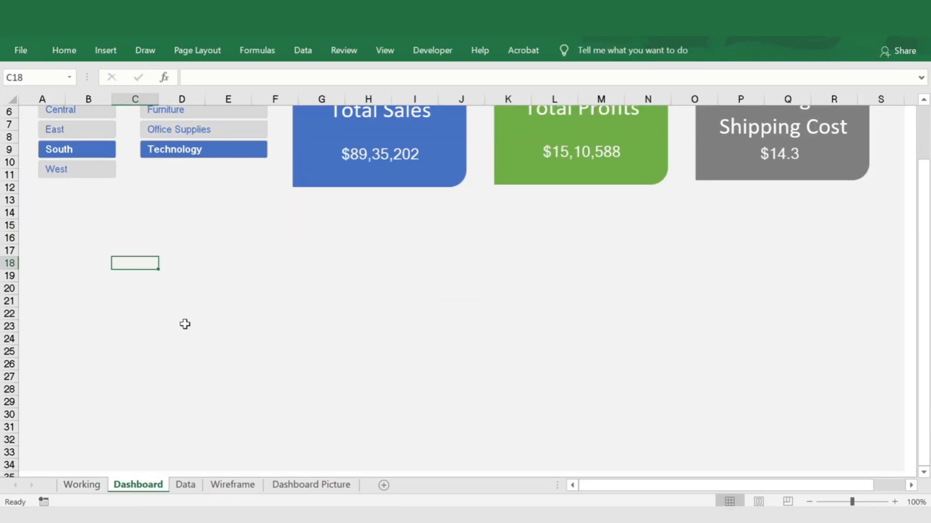
pyautogui.hotkey('ctrl', 'v')
pyautogui.moveTo(141, 253); pyautogui.dragTo(77, 232)
pyautogui.click(442, 421)
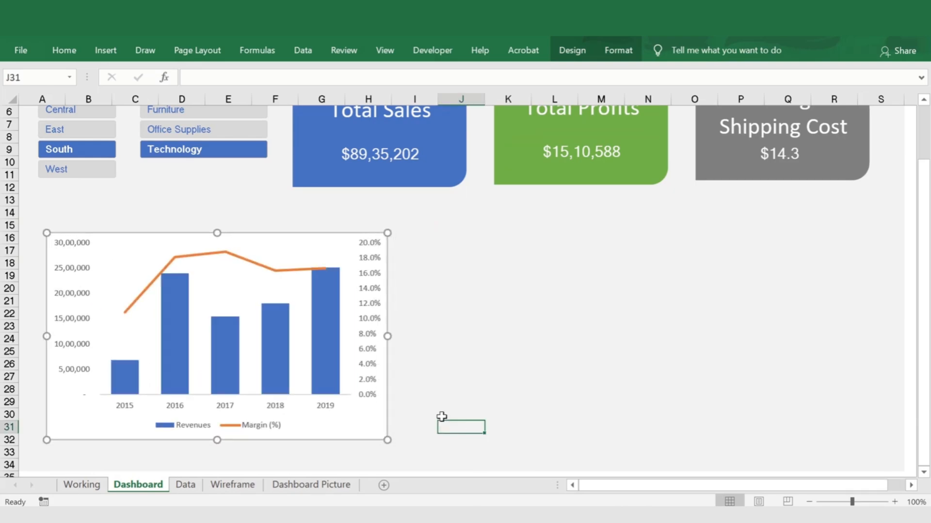
# Remove the fill and outline from the chart area of the revenue and margin chart
pyautogui.click(316, 234)
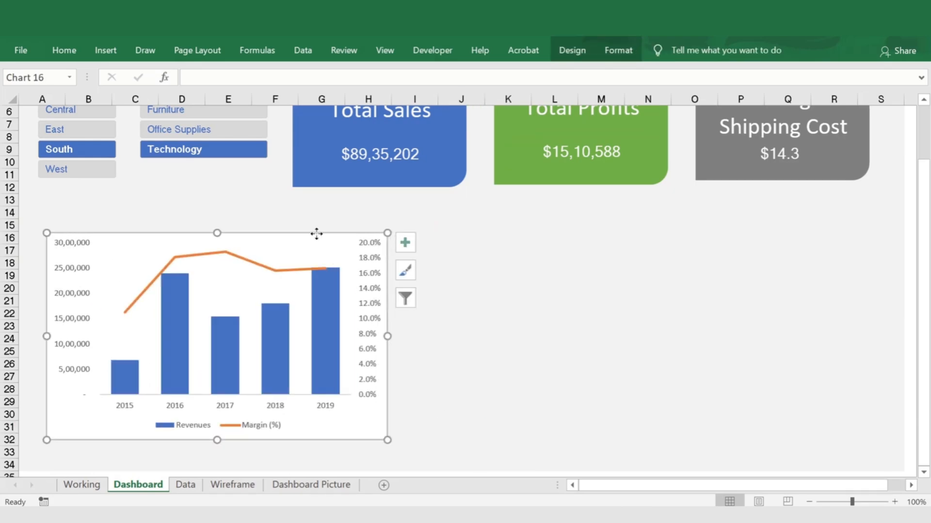
pyautogui.click(620, 51)
pyautogui.click(392, 71)
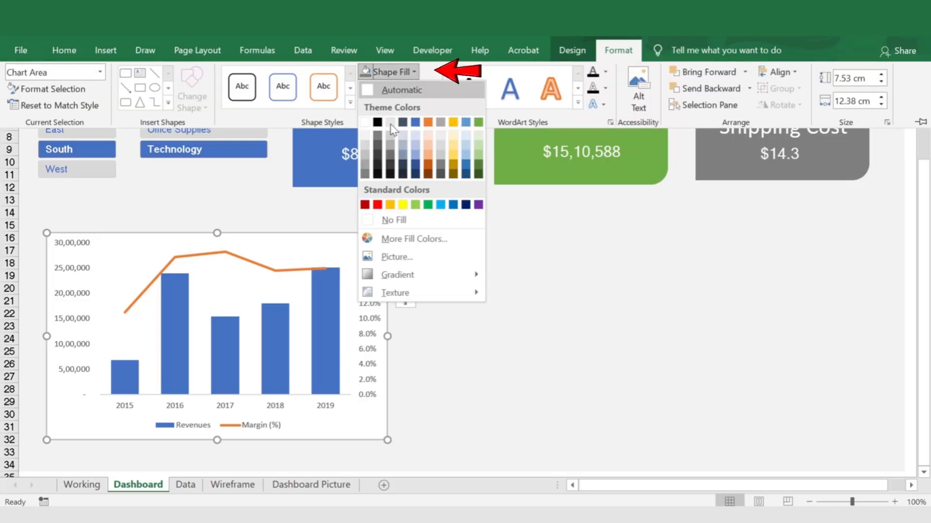
pyautogui.click(393, 220)
pyautogui.click(399, 88)
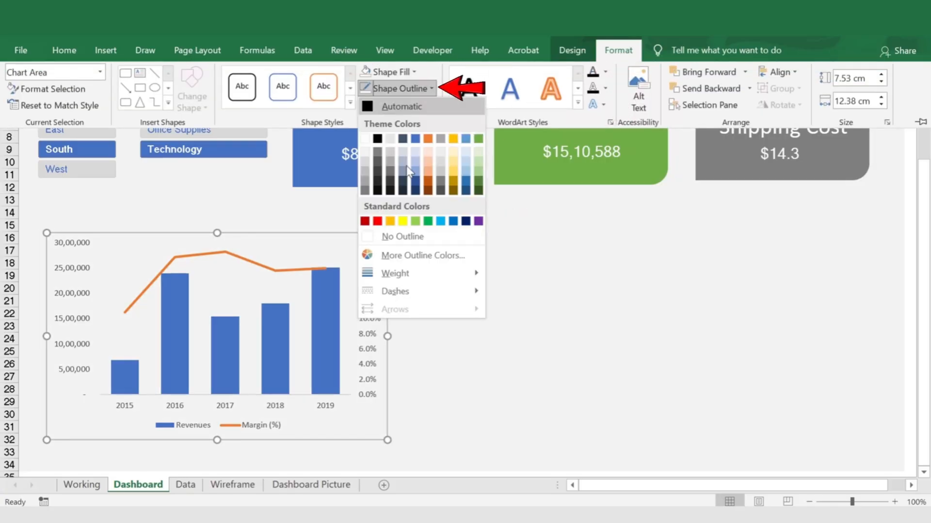
pyautogui.click(413, 240)
pyautogui.click(495, 312)
# Test the slicers with regions Central and East, then categories Furniture, Office Supplies and Technology, leaving East and Technology selected
pyautogui.scroll(2, 512, 293)
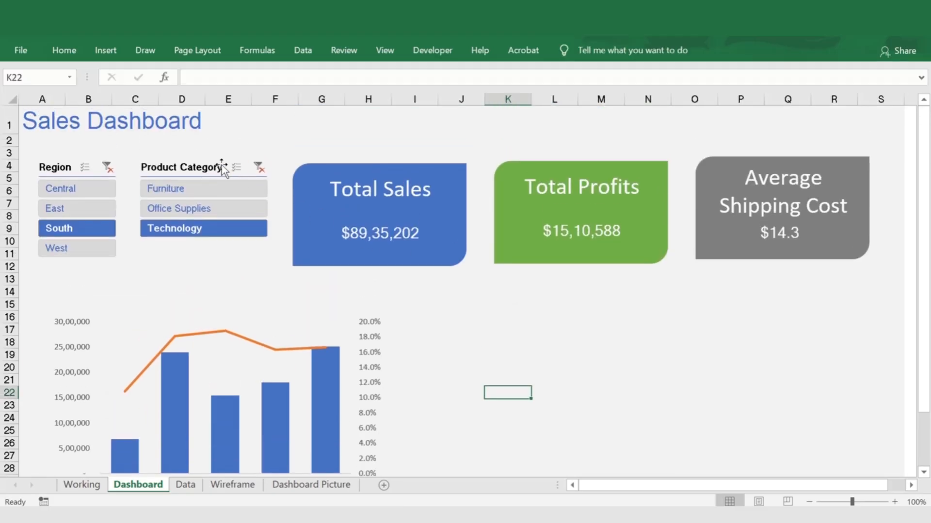
pyautogui.click(93, 189)
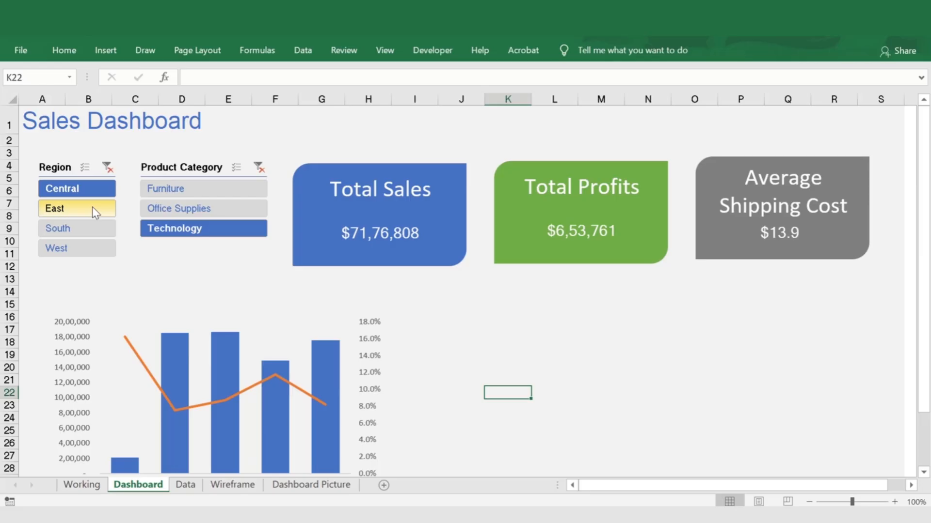
pyautogui.click(92, 207)
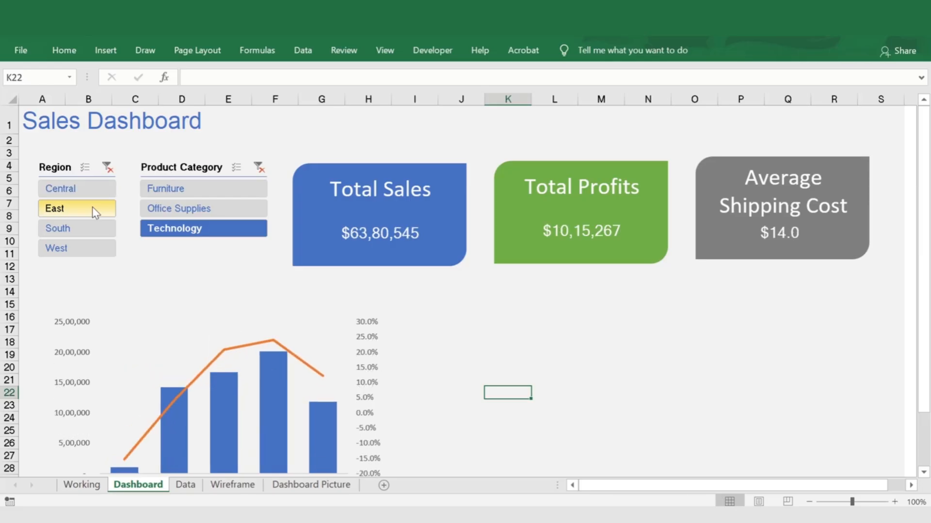
pyautogui.click(195, 190)
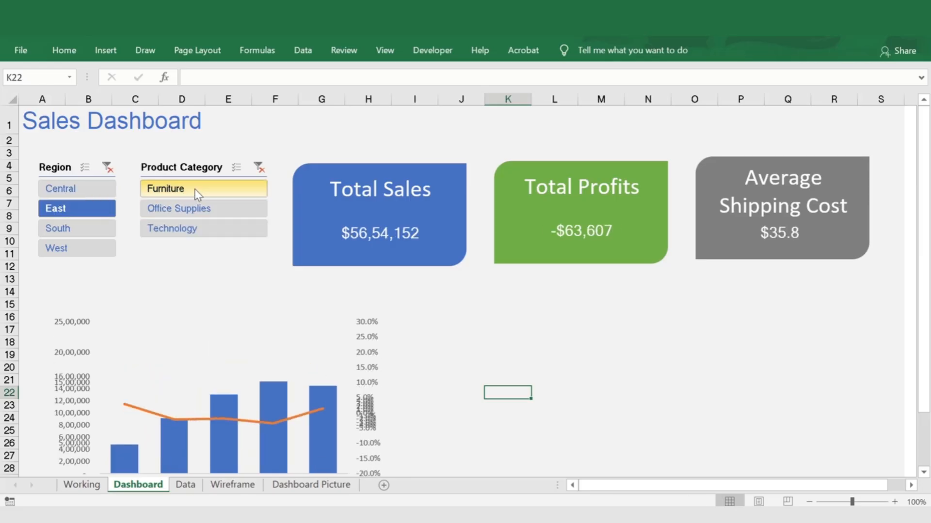
pyautogui.click(196, 209)
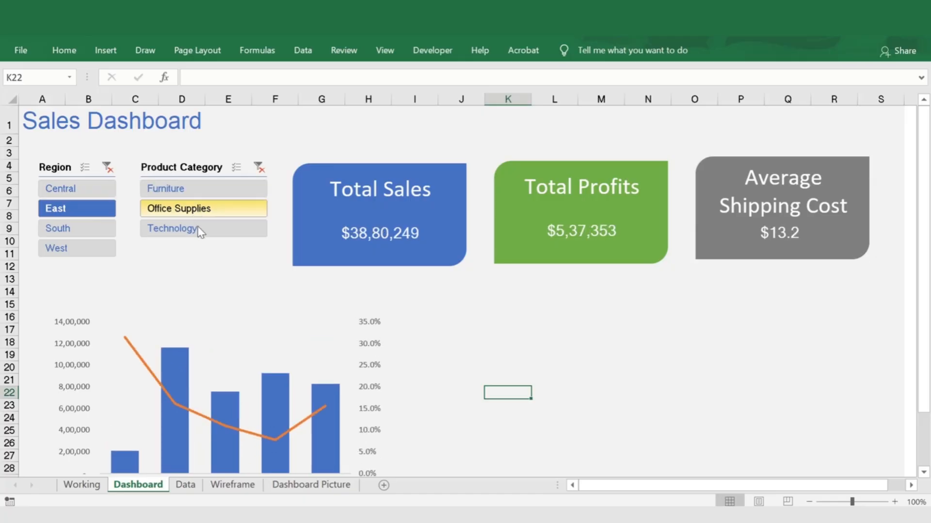
pyautogui.click(199, 229)
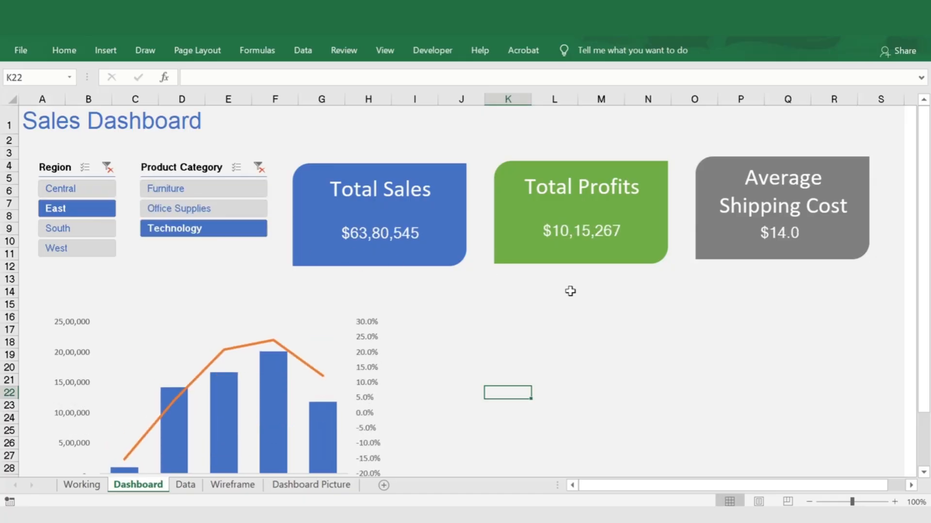
pyautogui.scroll(-2, 571, 293)
pyautogui.scroll(2, 554, 304)
# Draw a rectangle about 12.7 cm wide and 8.2 cm high framing the whole chart
pyautogui.click(102, 52)
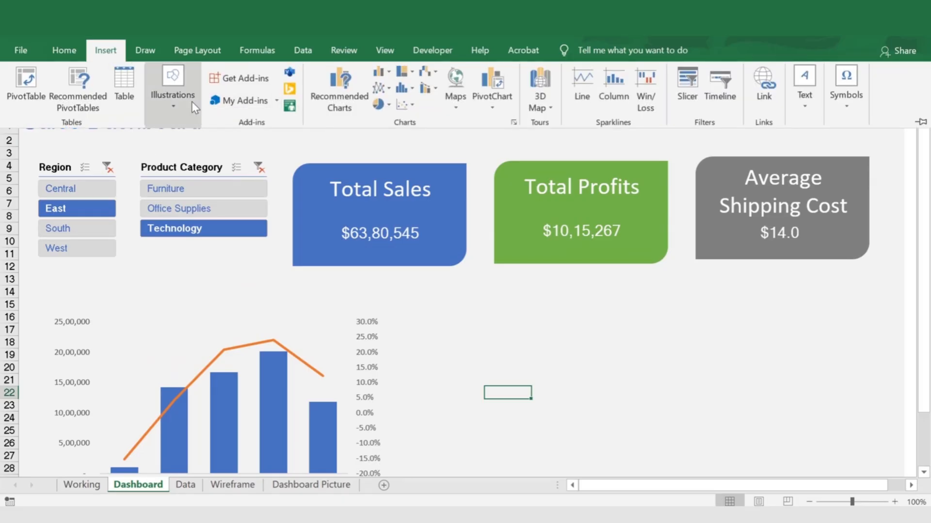
pyautogui.click(176, 101)
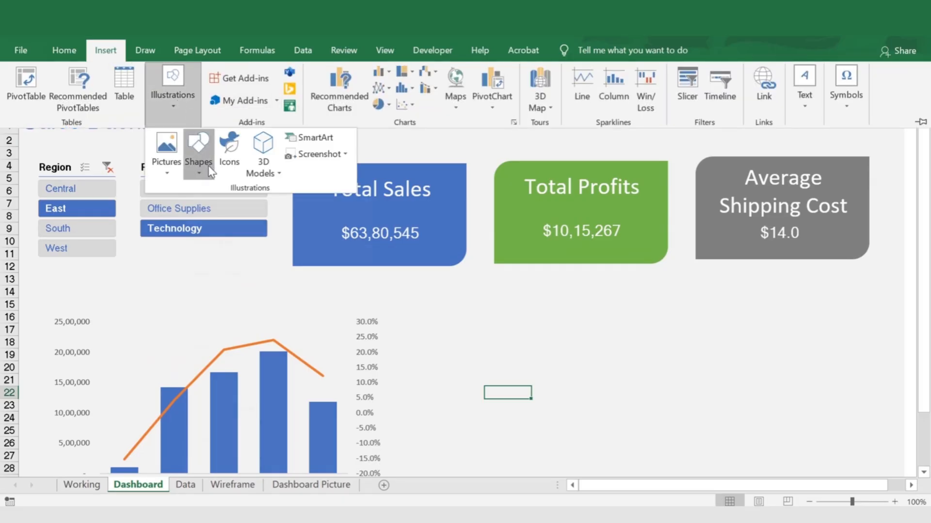
pyautogui.click(199, 148)
pyautogui.click(236, 206)
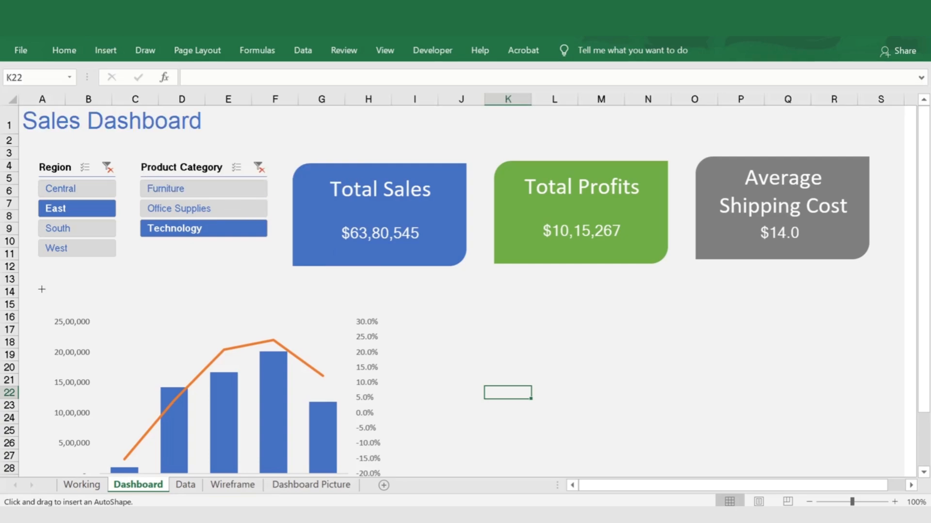
pyautogui.moveTo(42, 290); pyautogui.dragTo(392, 504)
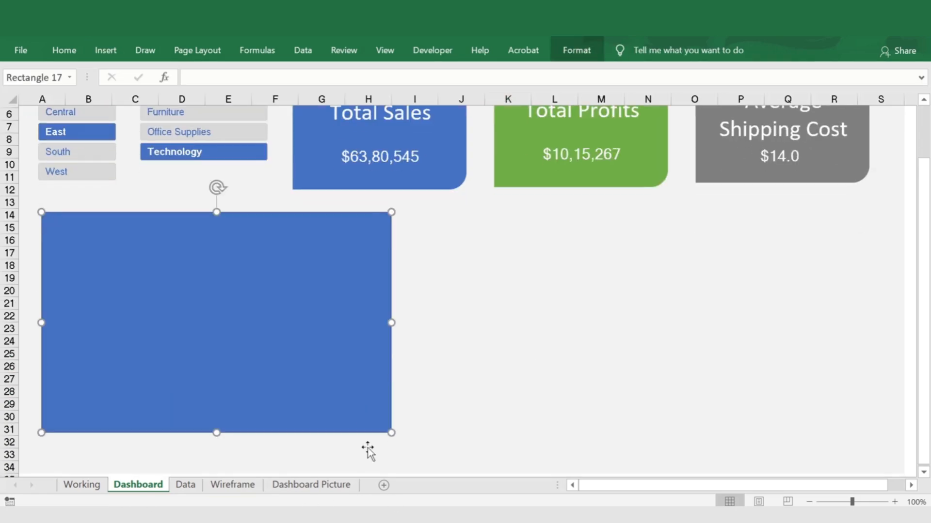
pyautogui.moveTo(216, 433); pyautogui.dragTo(216, 436)
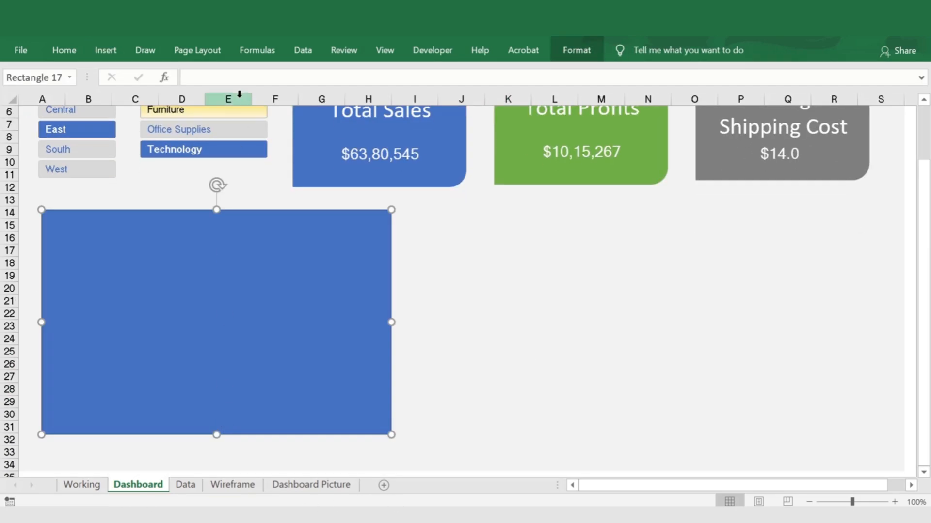
# Remove the frame rectangle's fill and give it a blue theme-colour outline
pyautogui.click(575, 55)
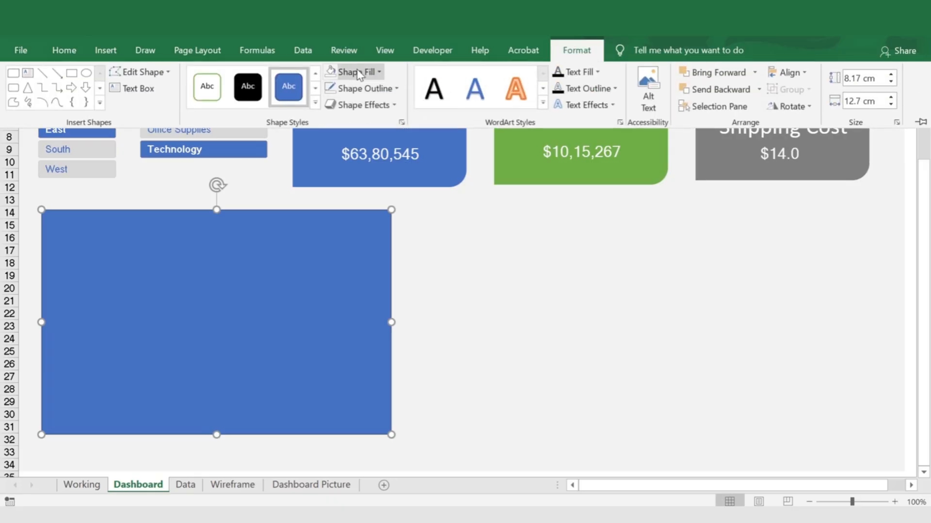
pyautogui.click(357, 74)
pyautogui.click(377, 220)
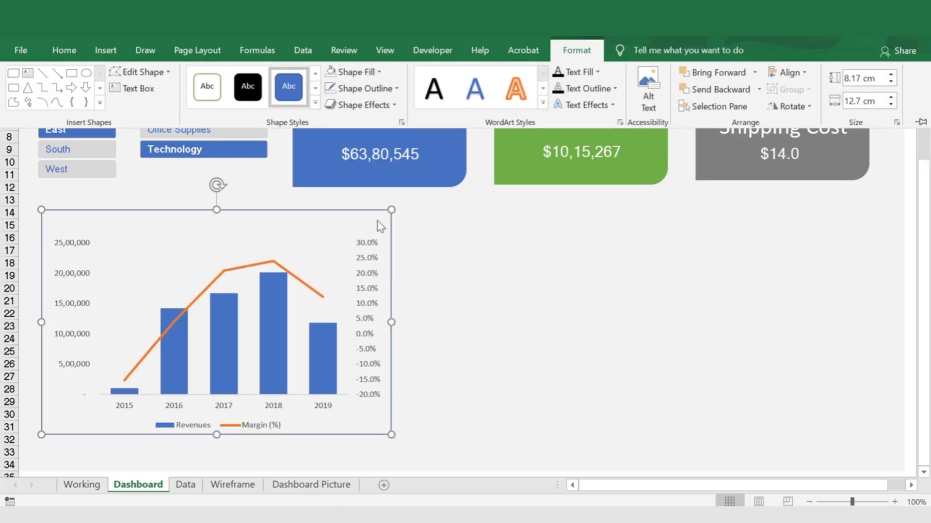
pyautogui.click(423, 256)
pyautogui.click(564, 56)
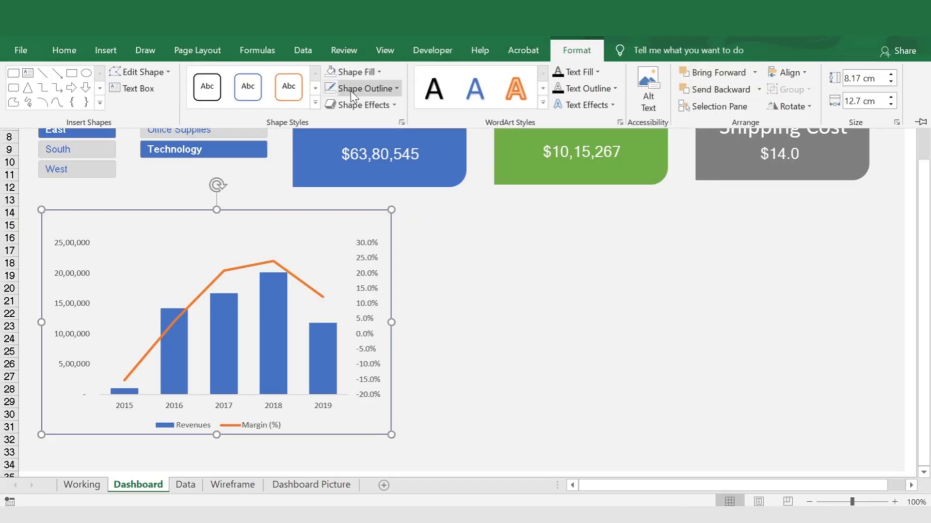
pyautogui.click(365, 89)
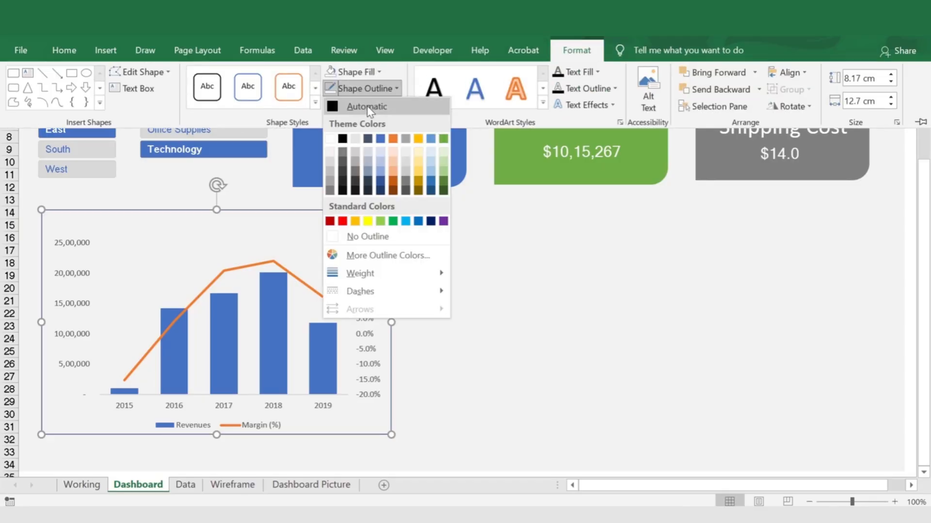
pyautogui.click(380, 140)
pyautogui.click(477, 227)
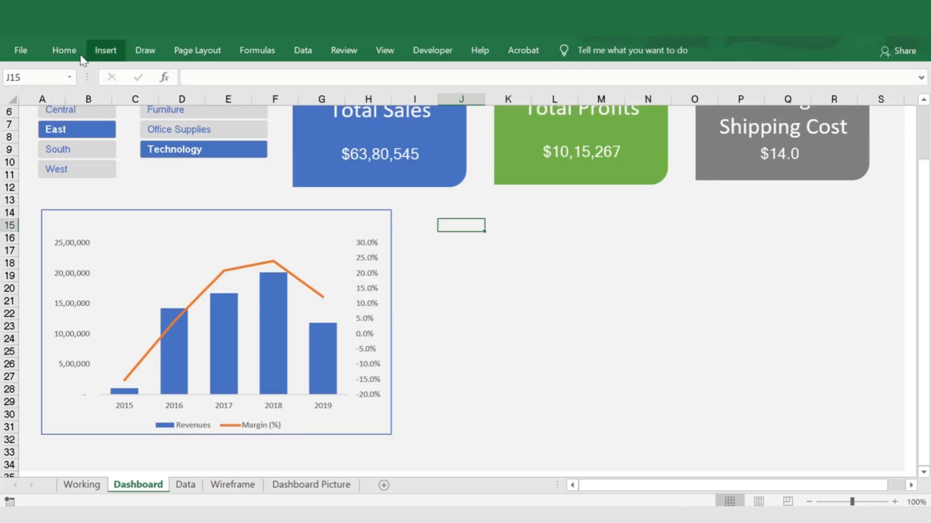
# Draw a header bar with rounded top corners, about 12.7 cm wide and 1 cm high, across the upper edge of the chart frame
pyautogui.click(105, 54)
pyautogui.click(196, 104)
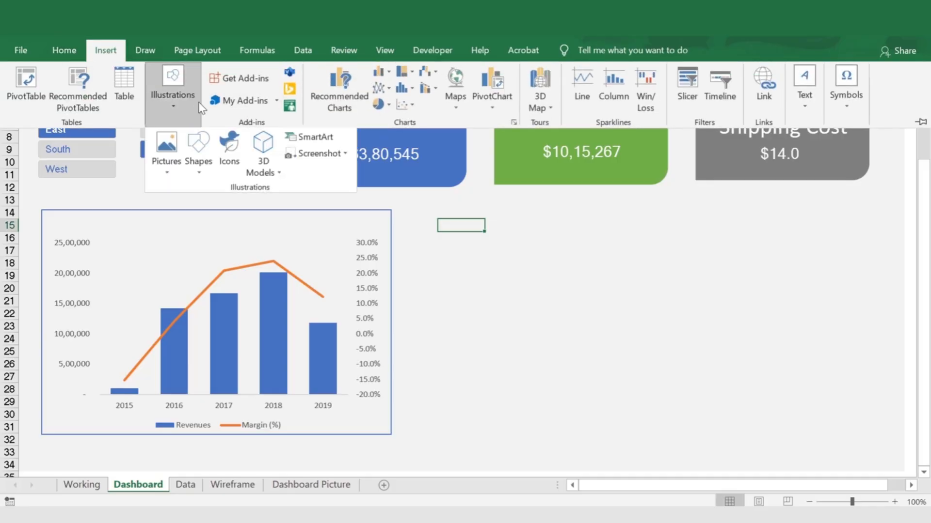
pyautogui.click(198, 155)
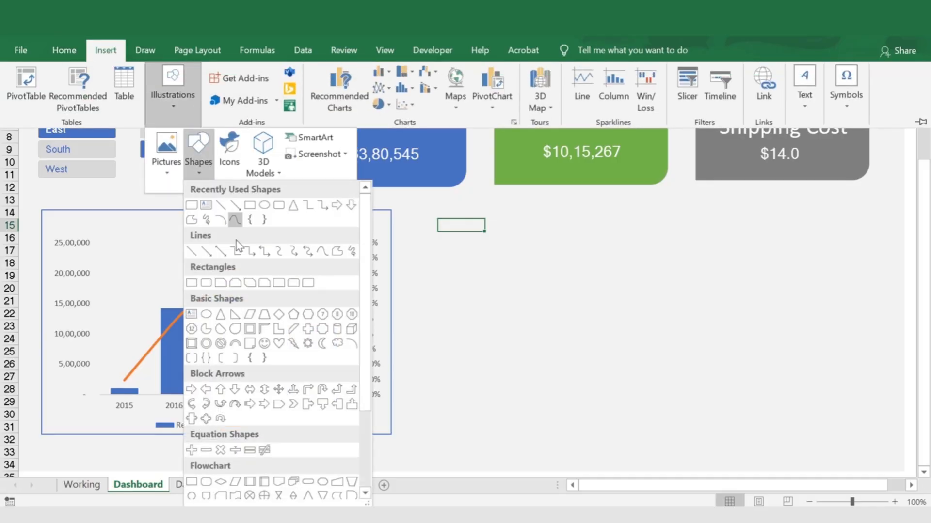
pyautogui.click(300, 286)
pyautogui.moveTo(40, 200); pyautogui.dragTo(392, 232)
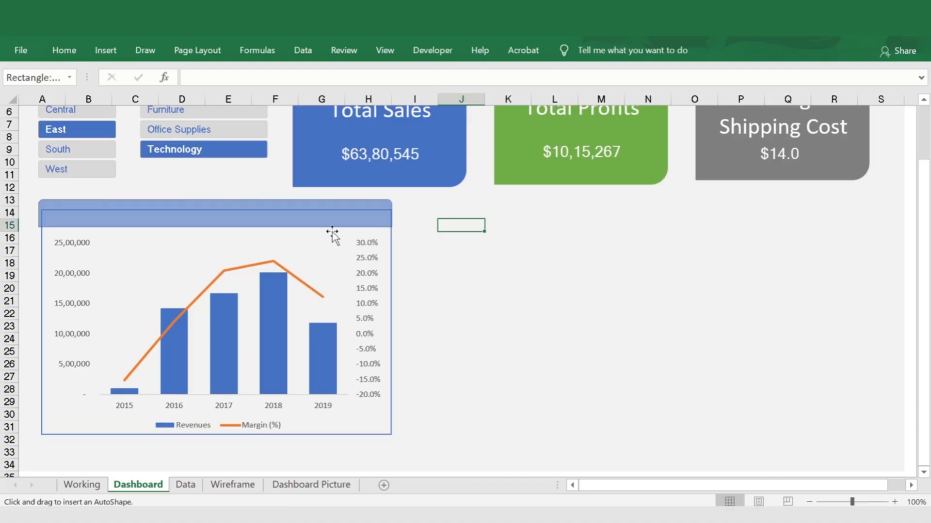
pyautogui.moveTo(219, 231); pyautogui.dragTo(220, 233)
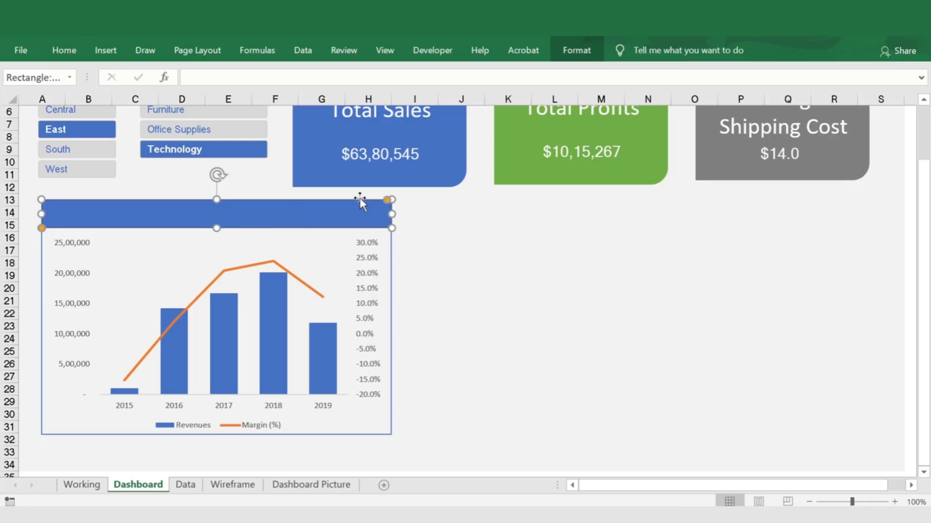
# Remove the header bar's outline and align its left edge with the chart frame
pyautogui.click(576, 50)
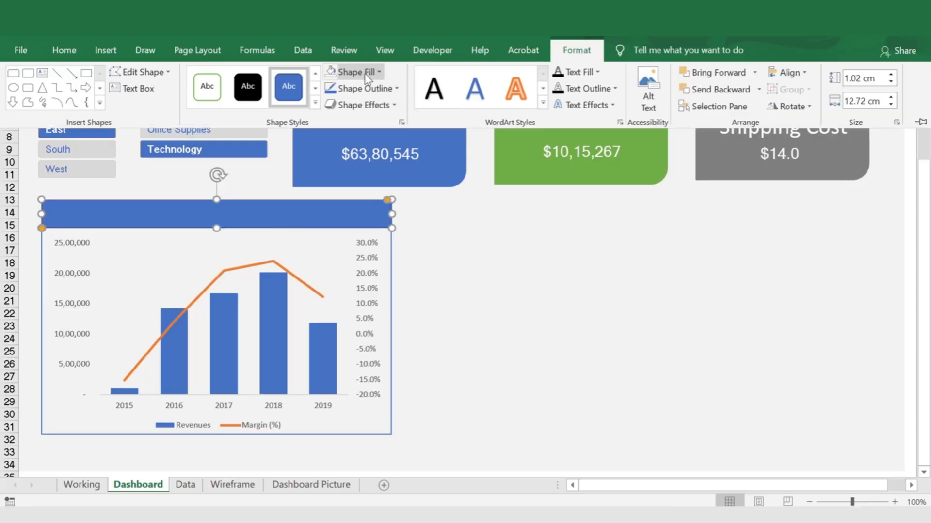
pyautogui.click(361, 88)
pyautogui.click(409, 236)
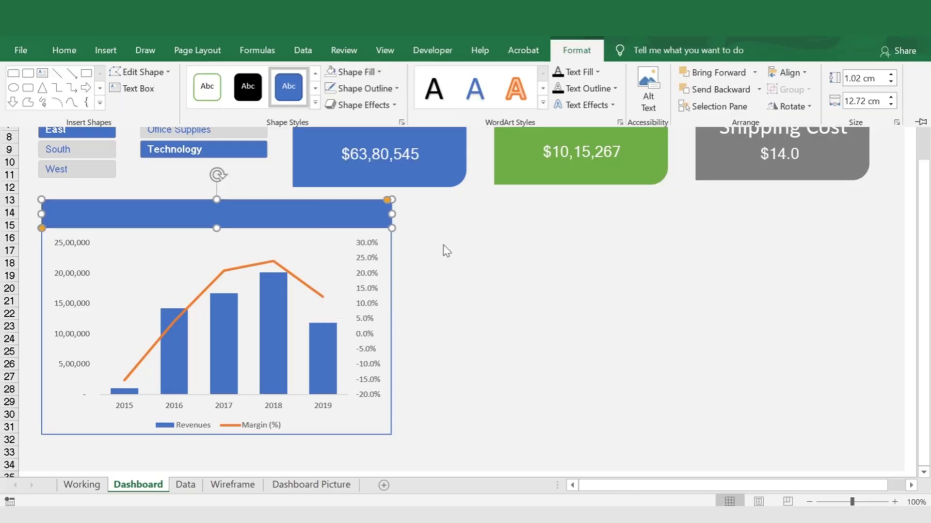
pyautogui.click(420, 226)
pyautogui.click(48, 219)
pyautogui.moveTo(42, 216); pyautogui.dragTo(41, 216)
pyautogui.click(508, 275)
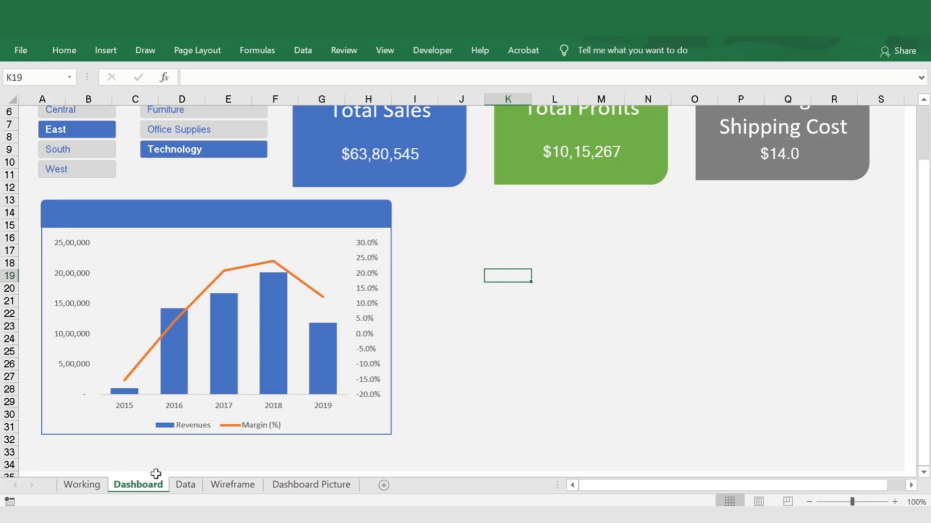
# Enter the heading Revenues and Profit Margin in cell H14 above the helper table on the Working sheet
pyautogui.click(91, 485)
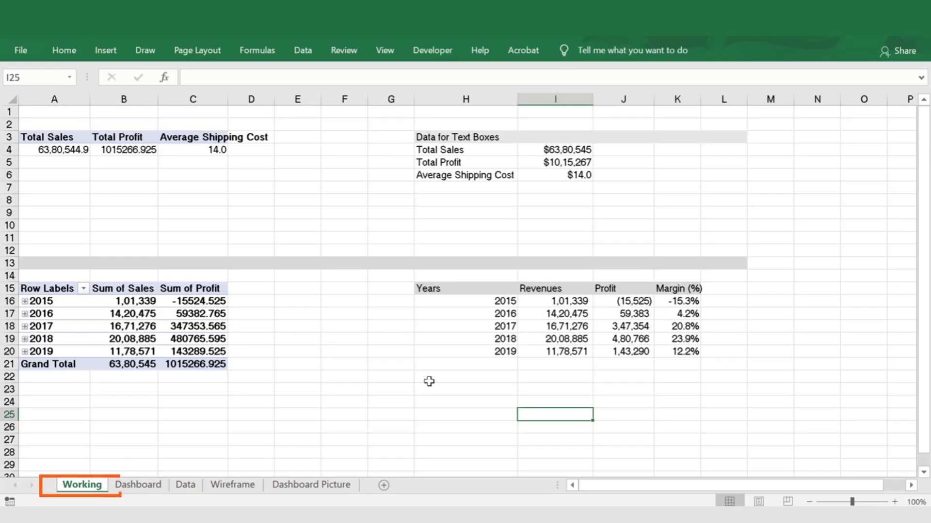
pyautogui.click(450, 275)
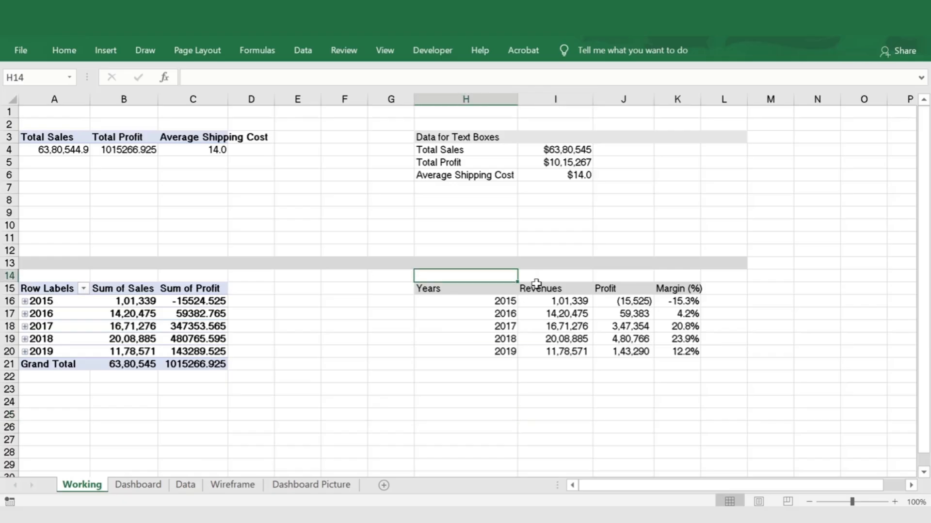
pyautogui.write('Revenues and ')
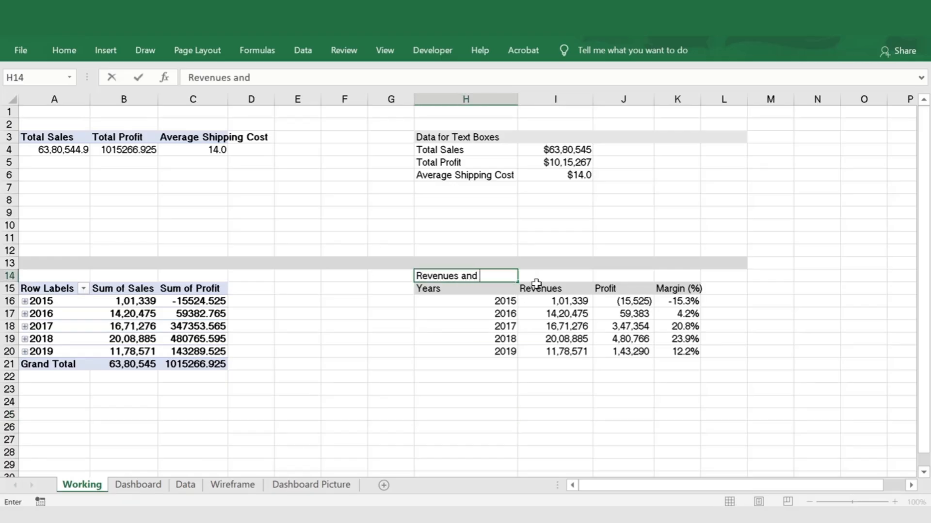
pyautogui.write('Profit Margin')
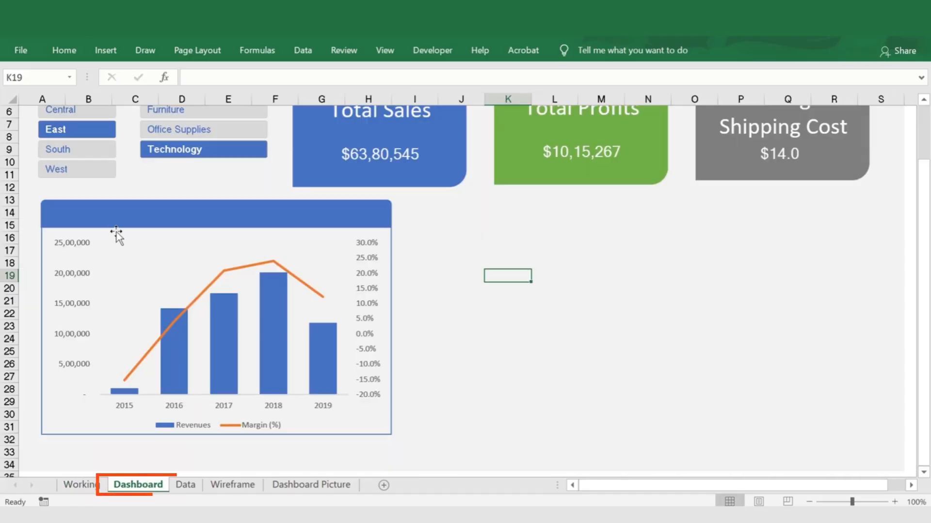
# Link the header bar's text above the chart to cell H14 of the Working sheet with =Working!H14
pyautogui.click(115, 218)
pyautogui.click(219, 79)
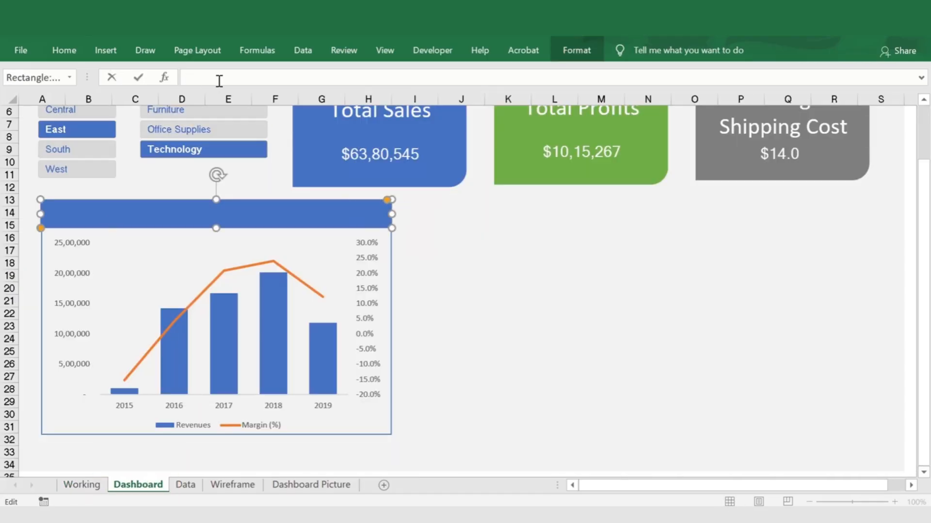
pyautogui.click(79, 490)
pyautogui.click(477, 275)
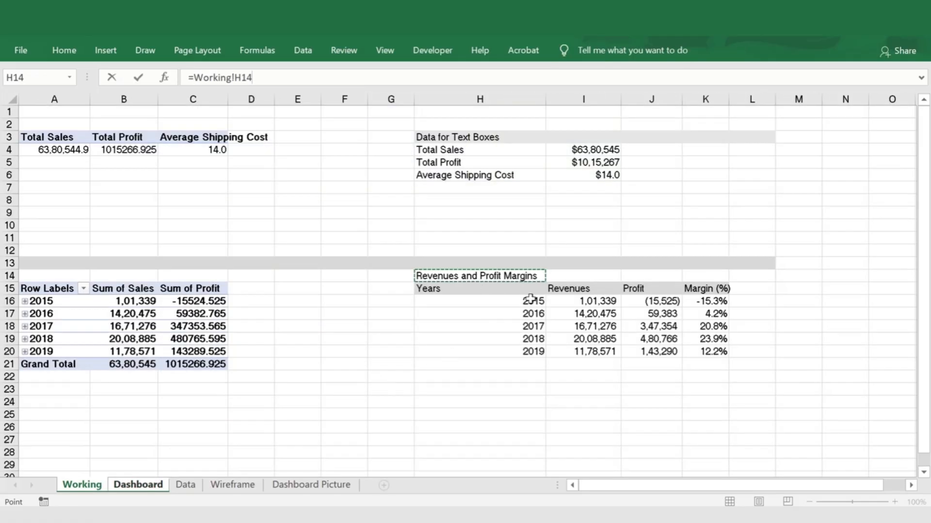
pyautogui.press('Return')
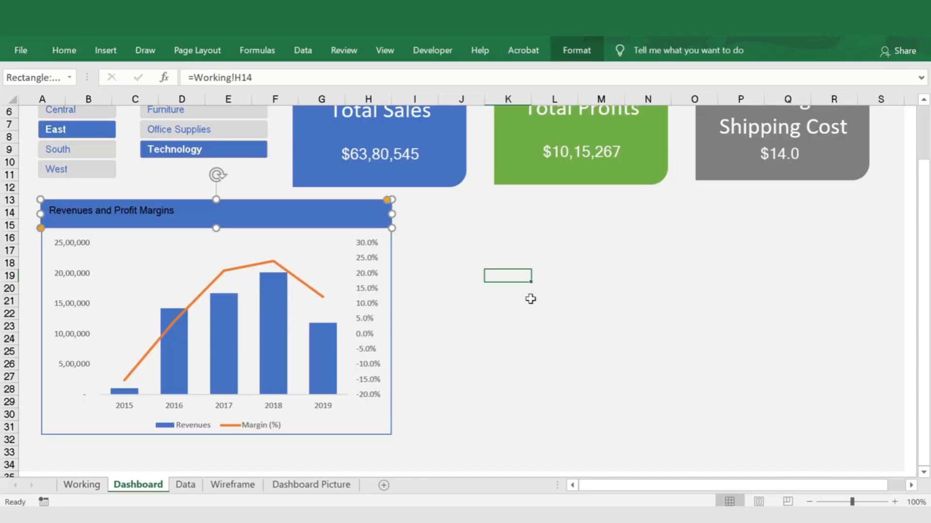
# Format the header bar's title as white bold text, vertically centred and left-aligned
pyautogui.click(64, 50)
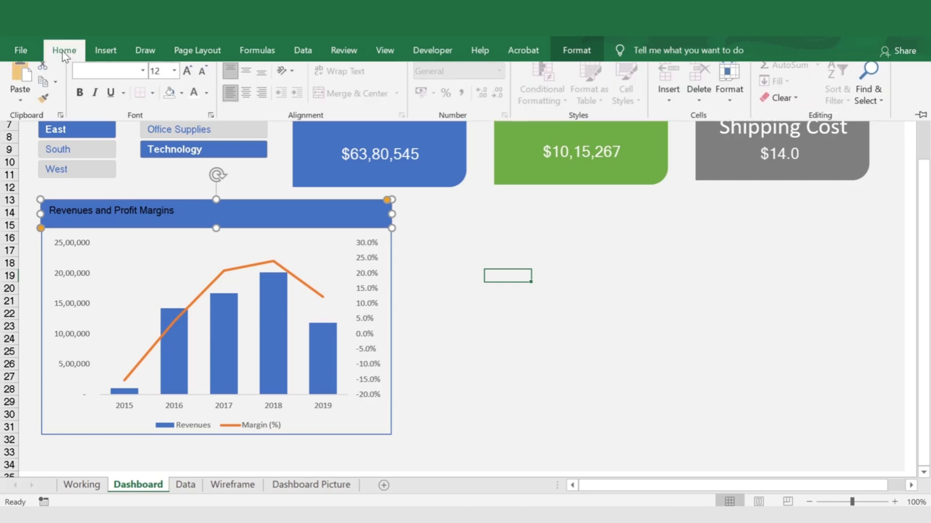
pyautogui.click(194, 101)
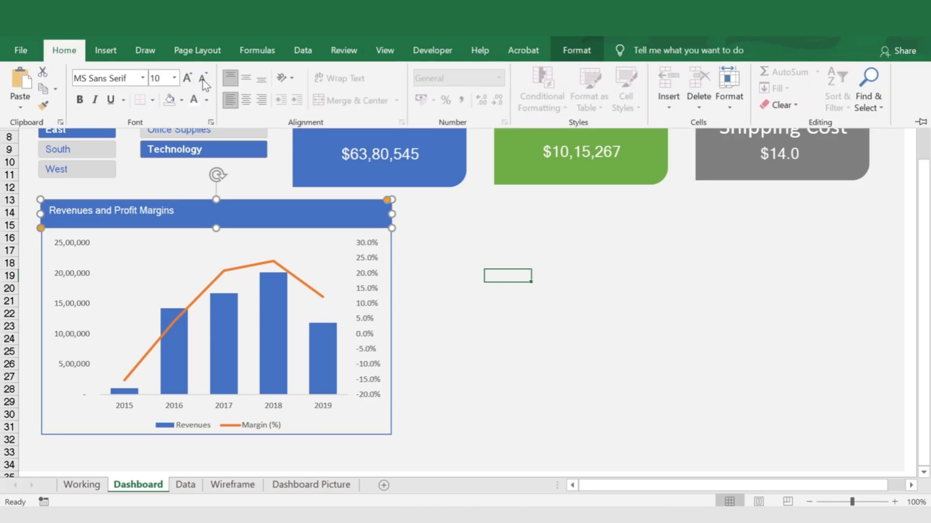
pyautogui.click(80, 100)
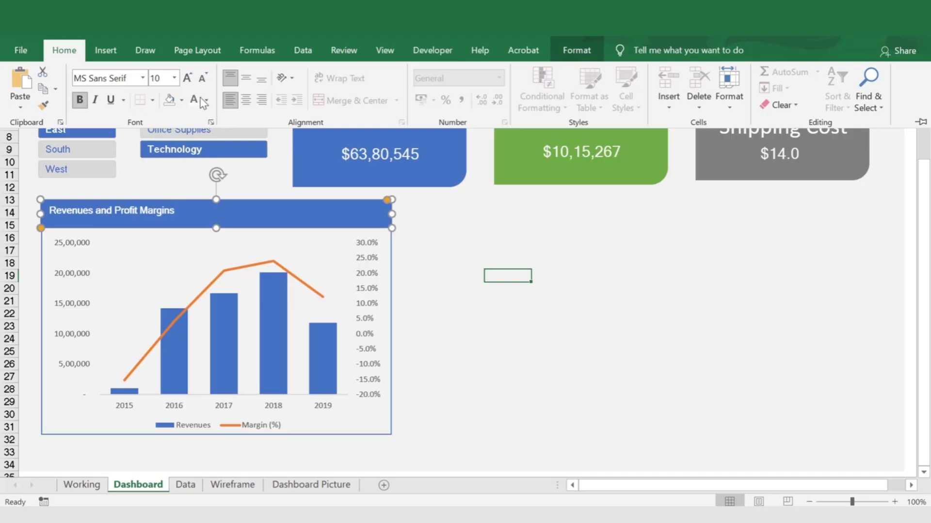
pyautogui.click(246, 100)
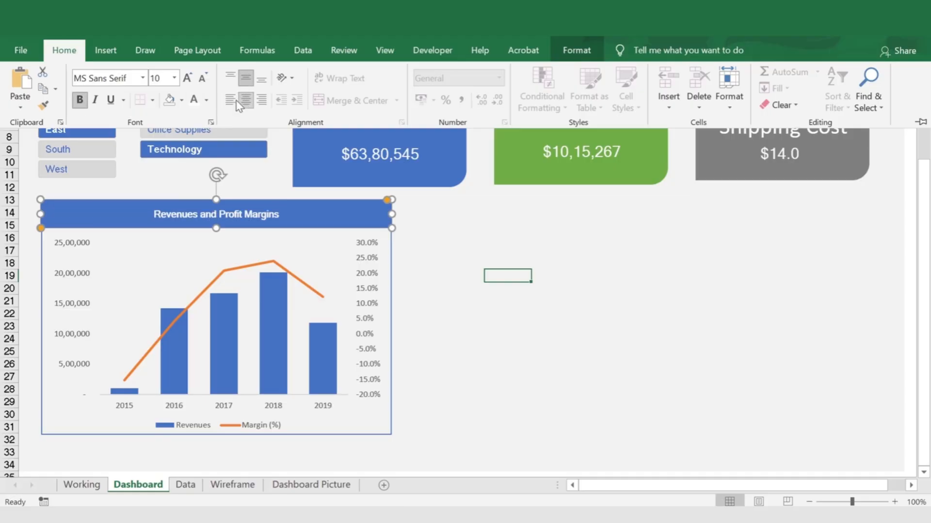
pyautogui.click(230, 100)
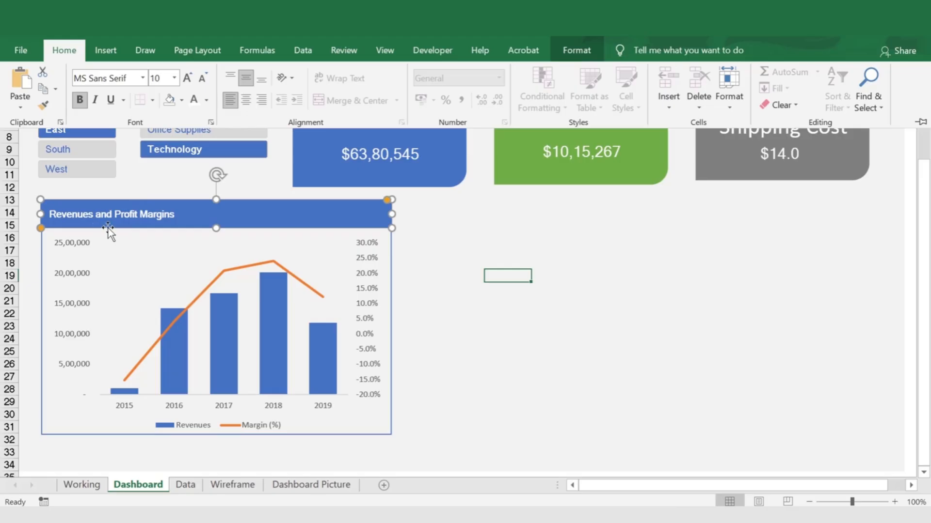
pyautogui.click(487, 324)
pyautogui.click(471, 324)
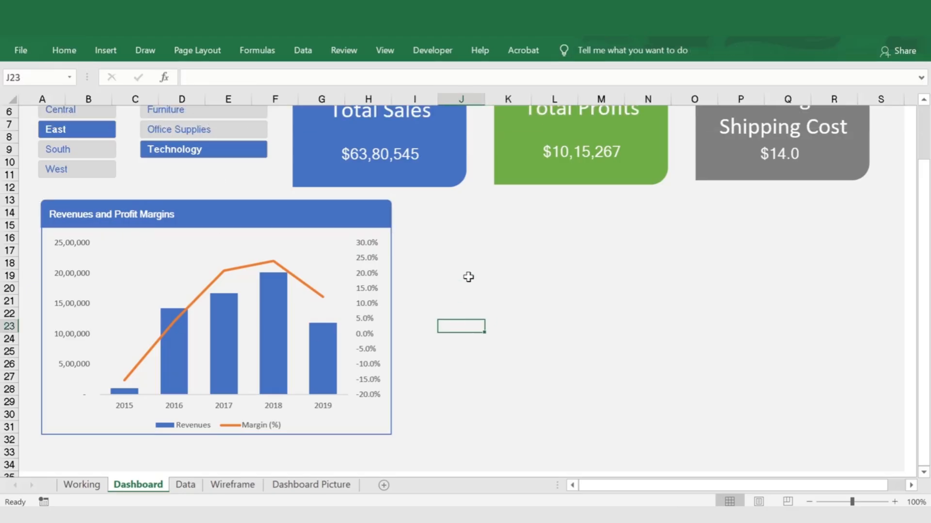
# Test the Product Category slicer by filtering the dashboard to Furniture and switching it to Office Supplies
pyautogui.scroll(2, 422, 235)
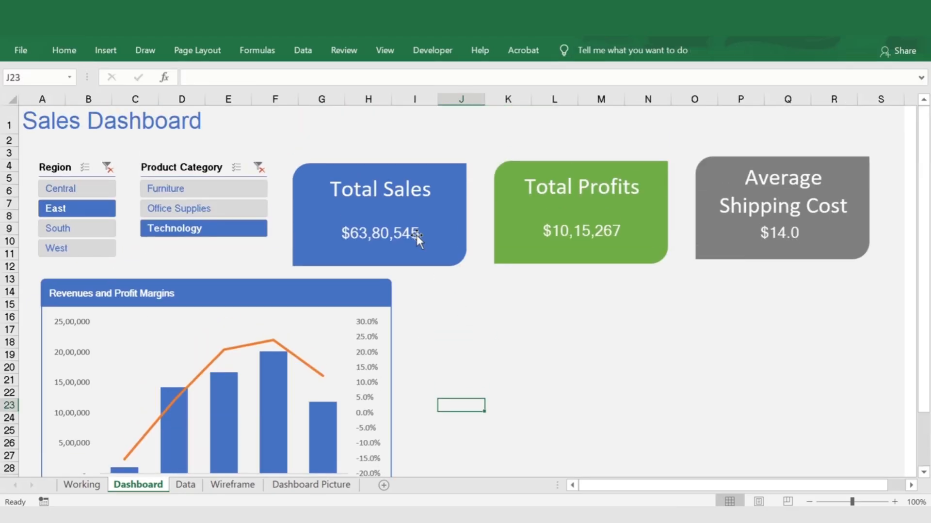
pyautogui.click(204, 191)
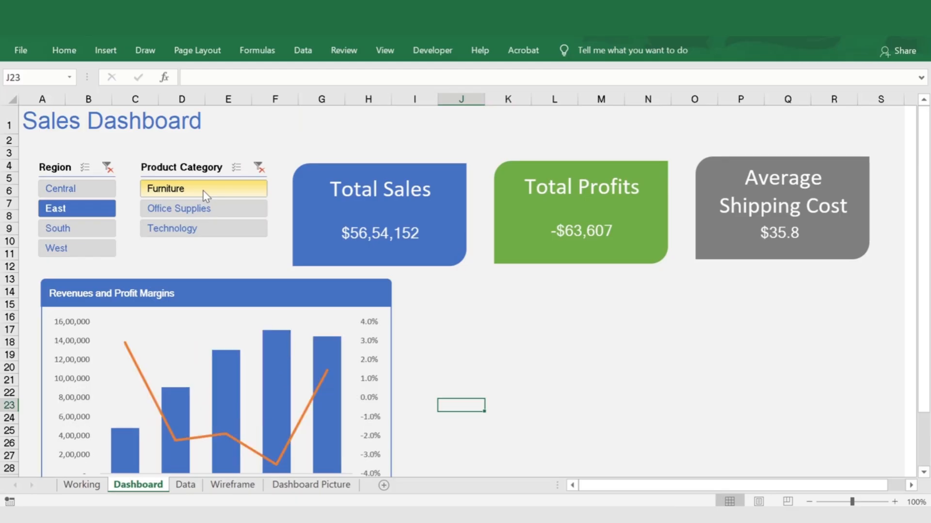
pyautogui.click(211, 212)
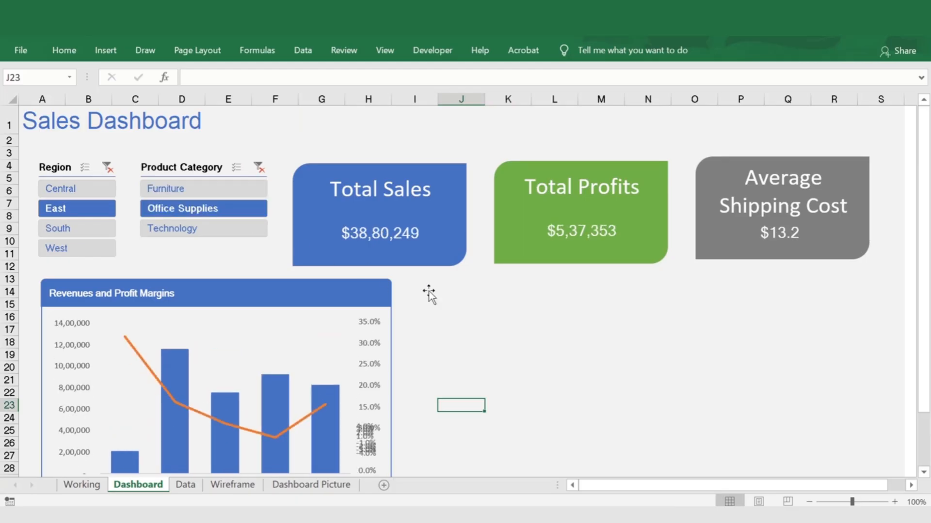